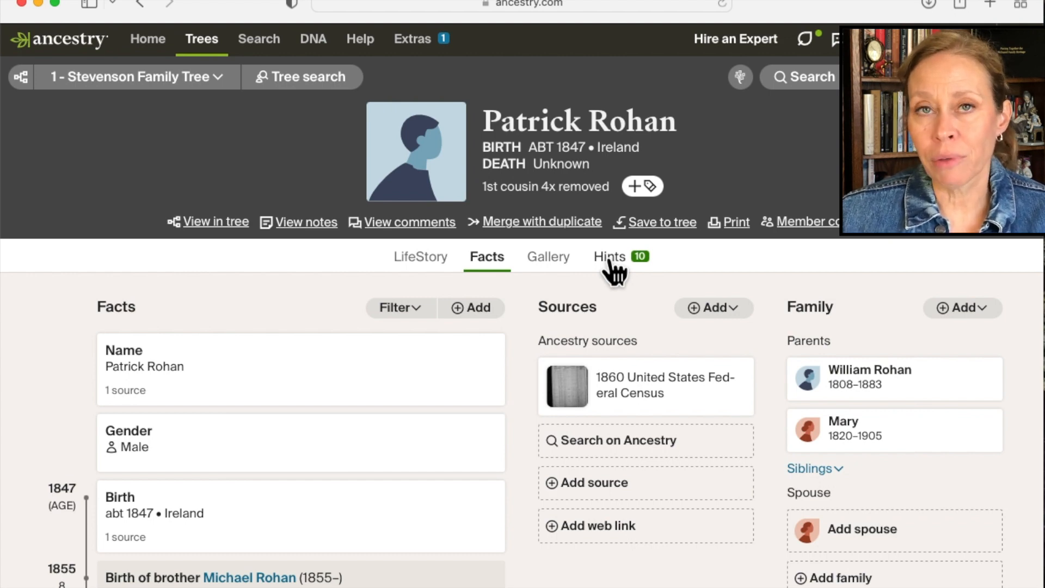
Open the father's profile and his 1870 United States Federal Census source to reach the son's record in that household.
left_click(888, 391)
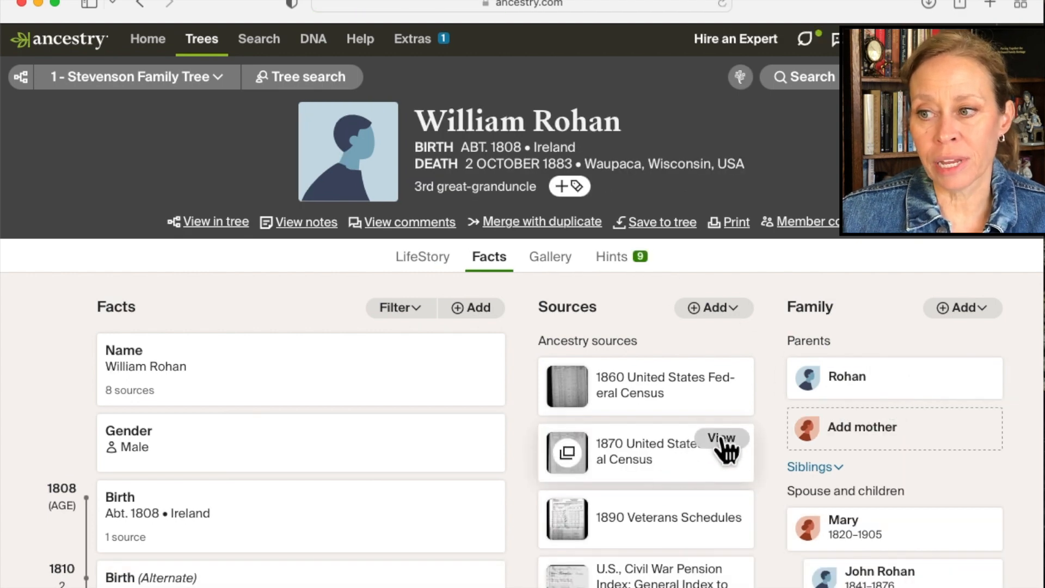
left_click(723, 440)
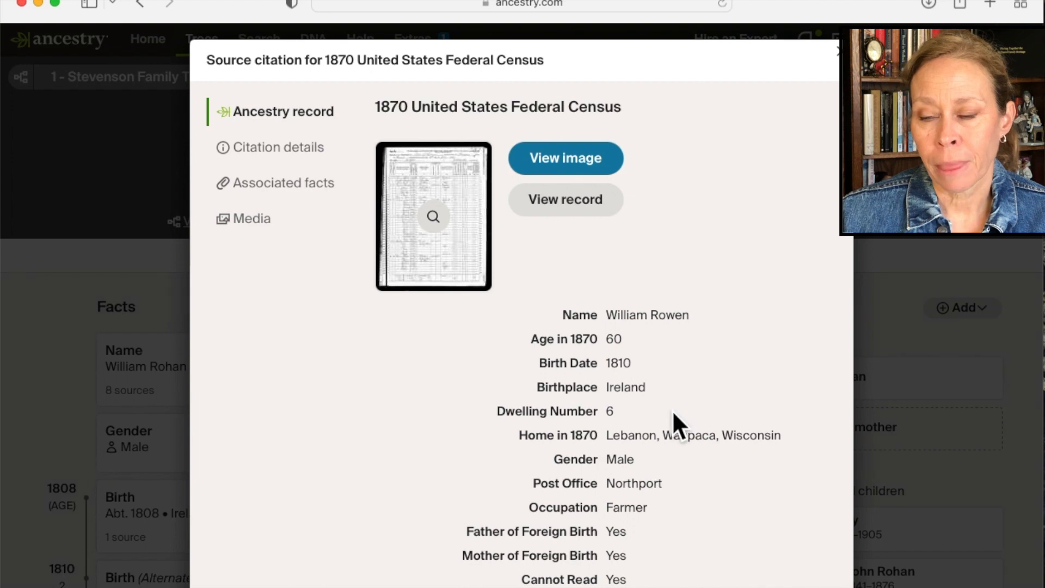
scroll(671, 410, "down", 6)
scroll(672, 410, "down", 2)
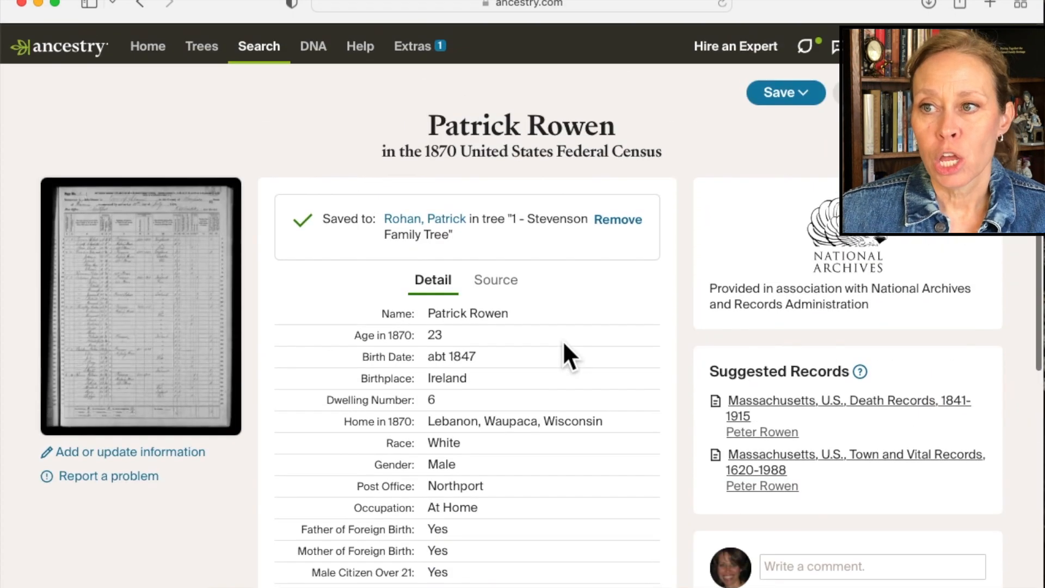
Attach the son's 1870 census record to the matching person in the family tree, choosing the entry with the approximate birth year and no death date.
left_click(806, 88)
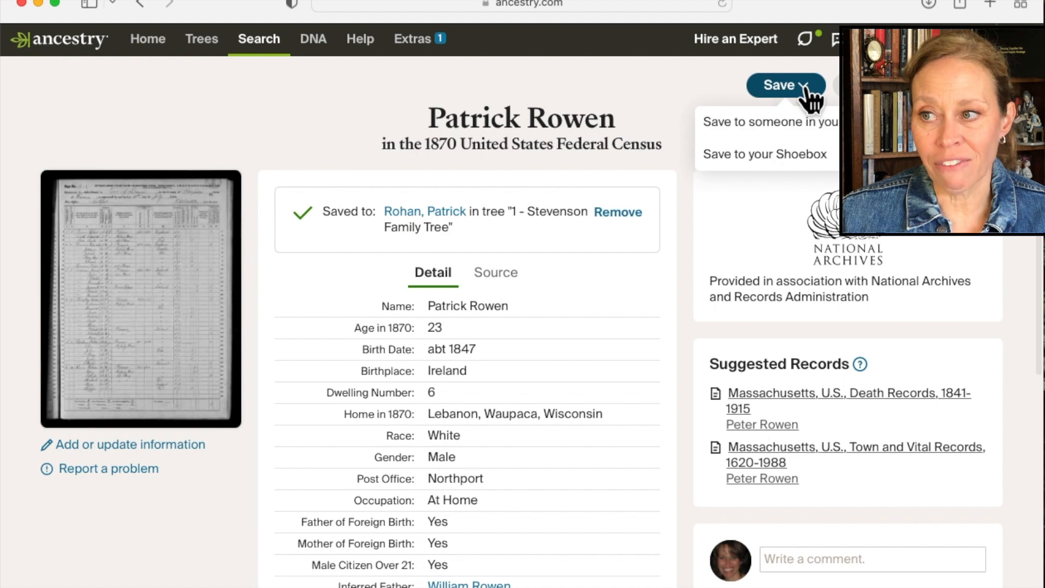
left_click(786, 131)
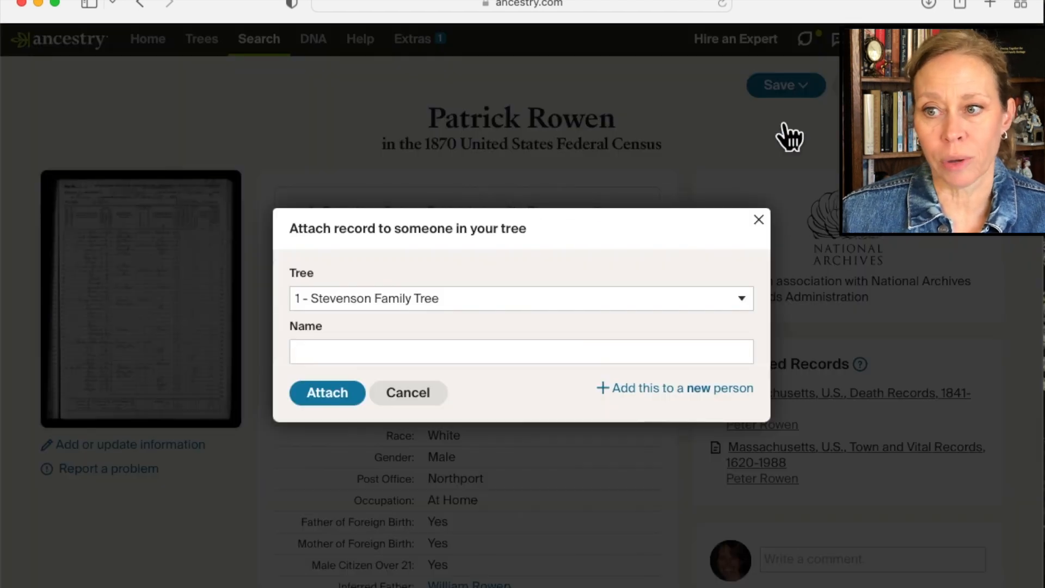
left_click(383, 353)
type("patrick rohan")
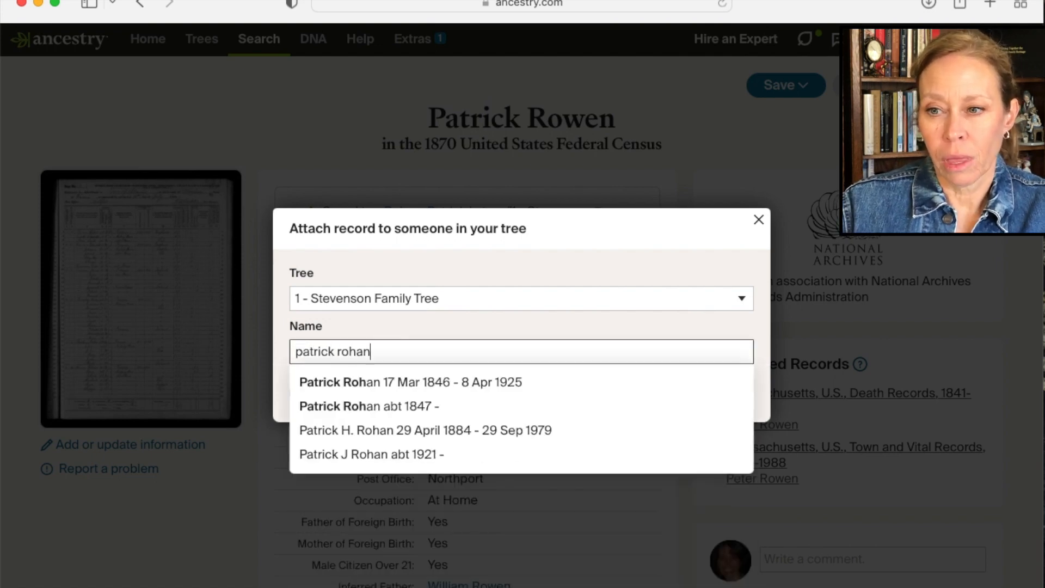
left_click(357, 406)
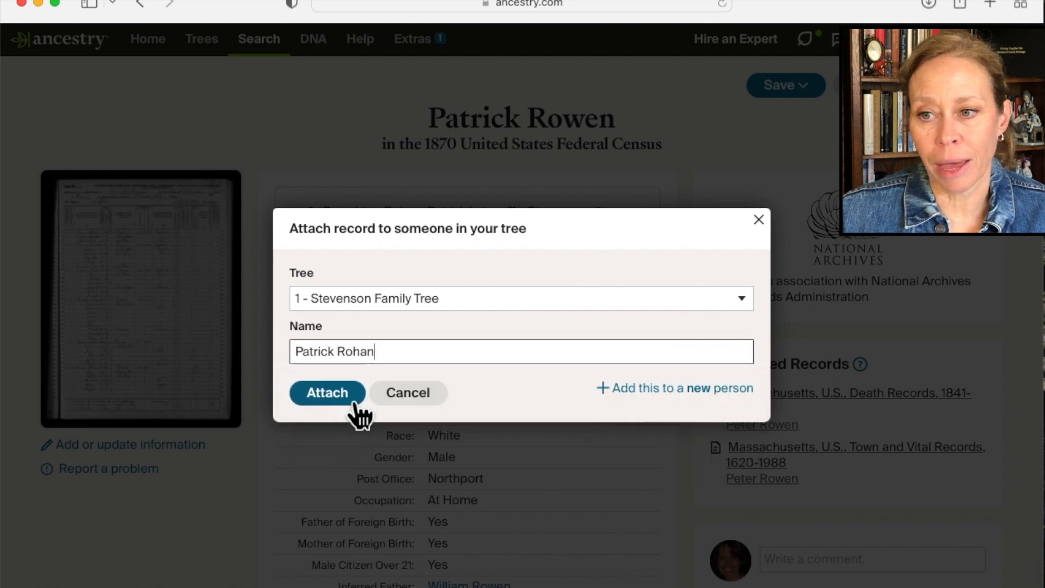
left_click(330, 399)
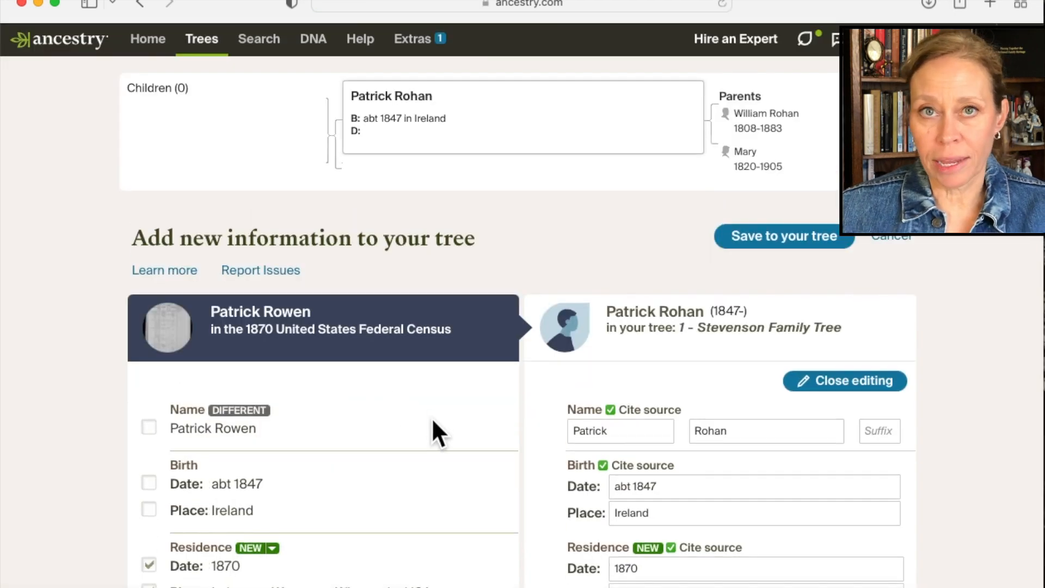
Review the 1870 census comparison and save the new Lebanon, Waupaca, Wisconsin residence to the son without adding the inferred parents.
scroll(432, 417, "down", 3)
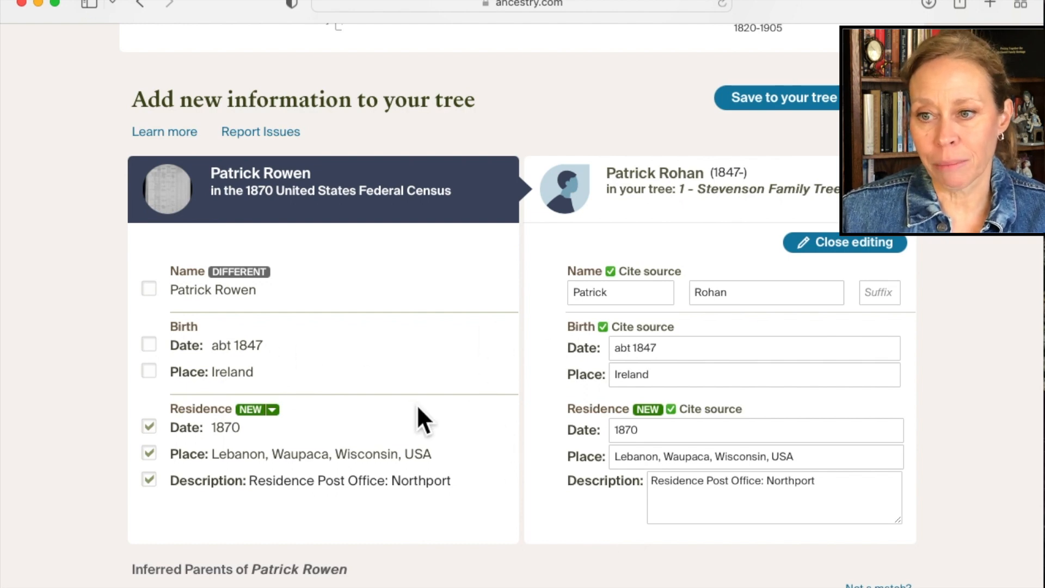
scroll(489, 498, "down", 5)
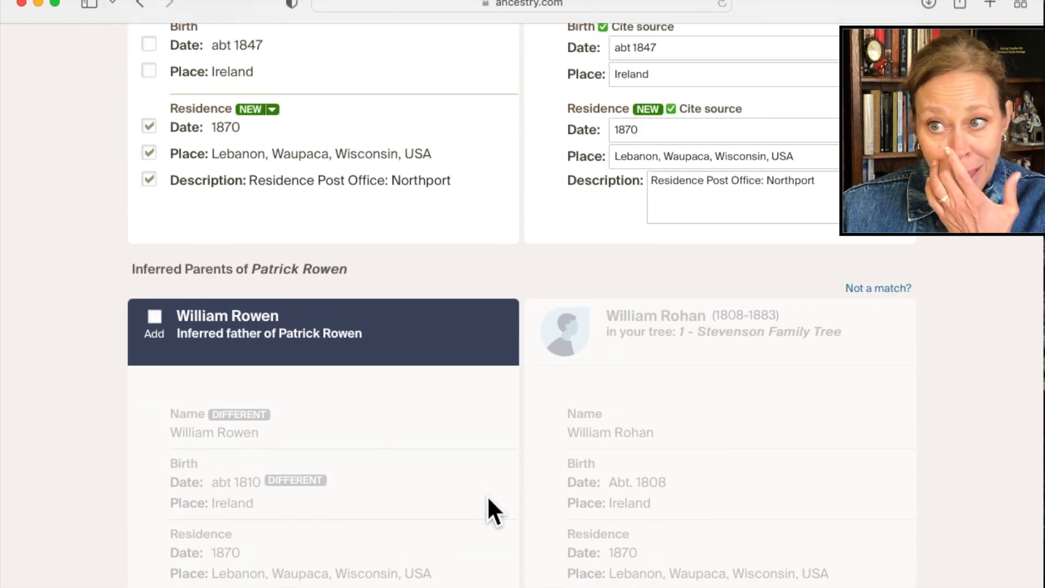
scroll(489, 498, "down", 2)
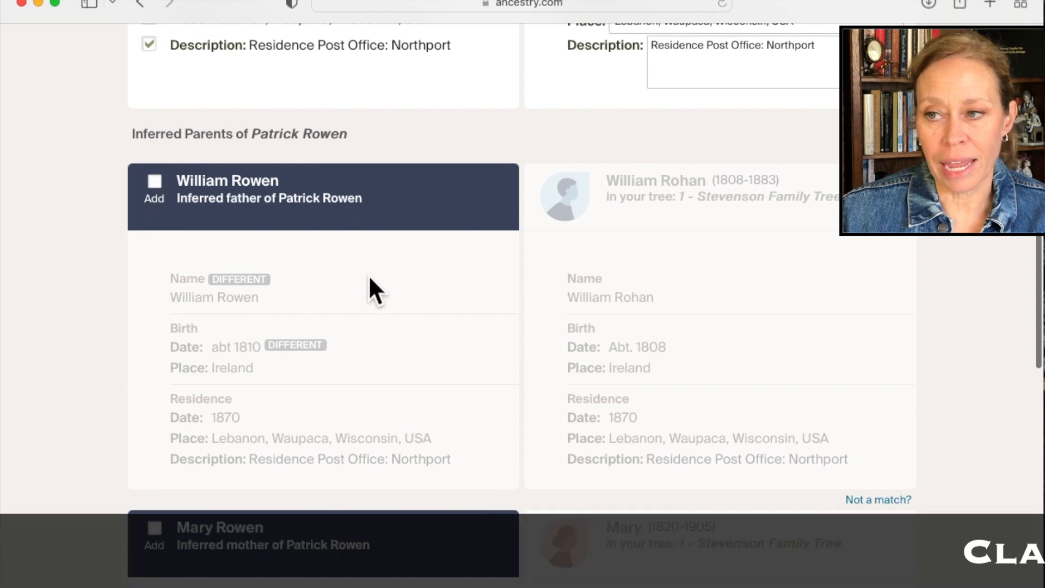
scroll(368, 275, "up", 2)
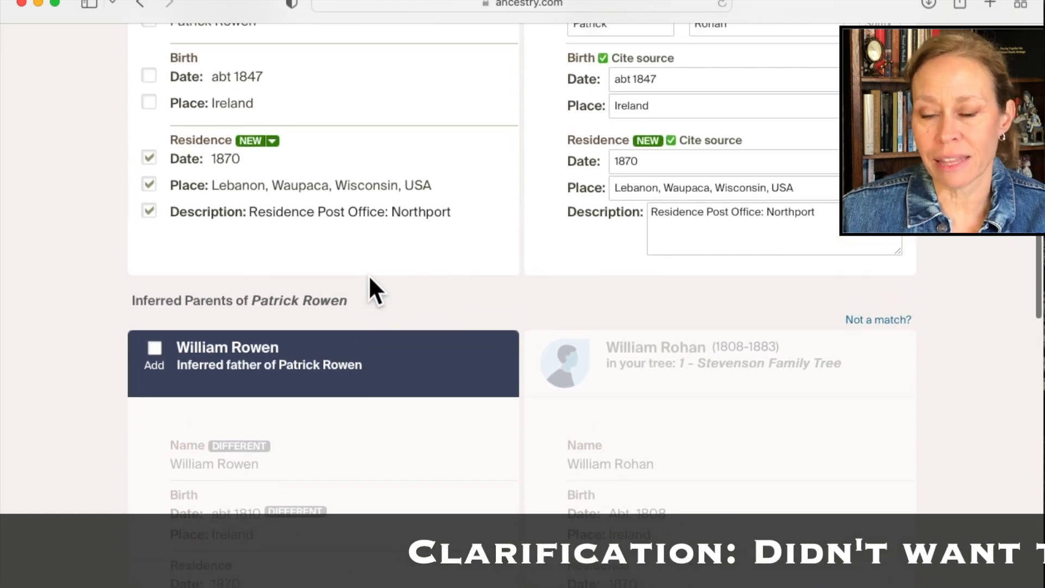
scroll(368, 275, "up", 3)
scroll(368, 275, "up", 1)
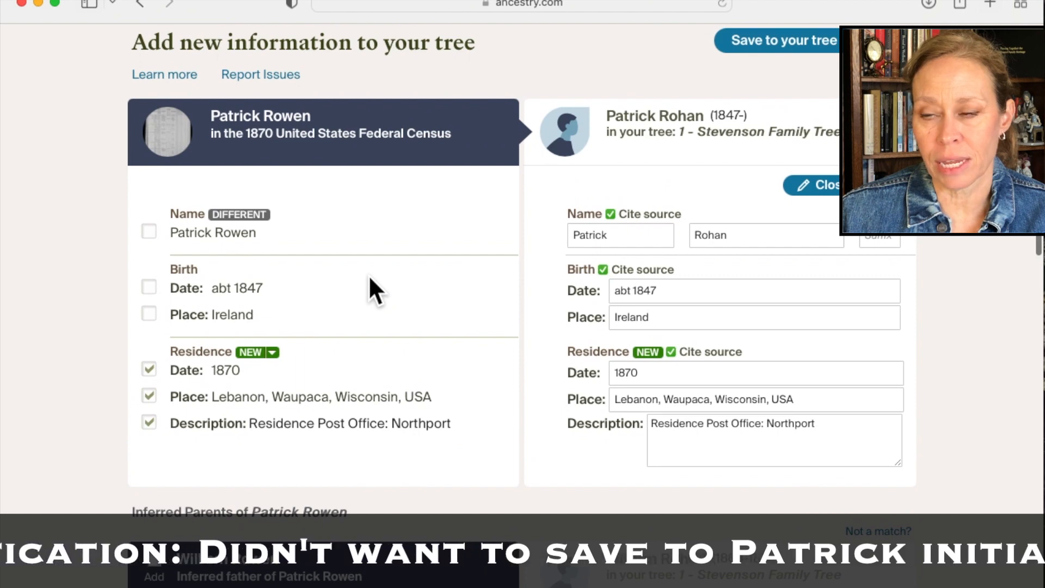
scroll(368, 275, "up", 2)
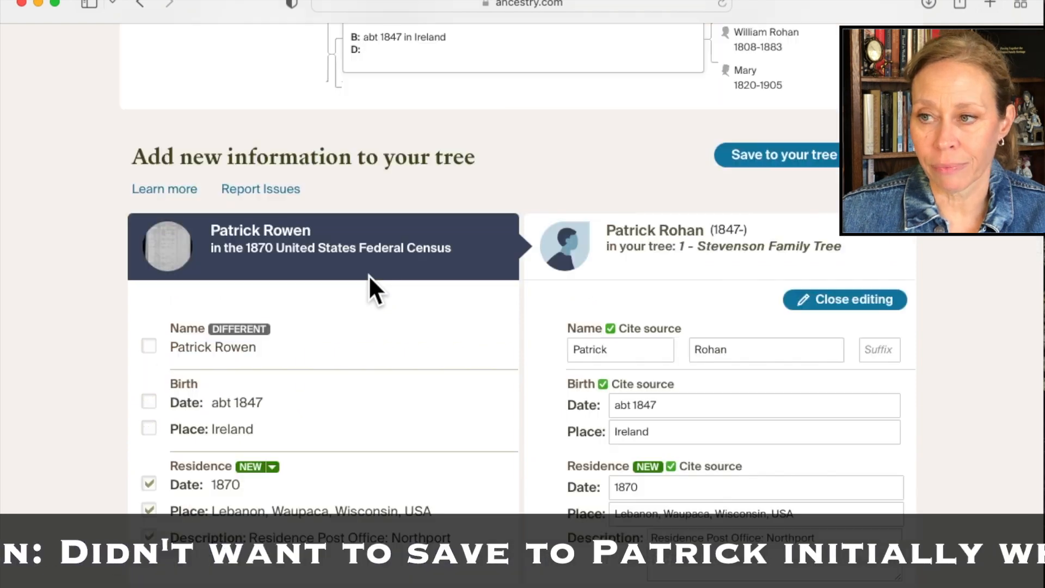
left_click(761, 156)
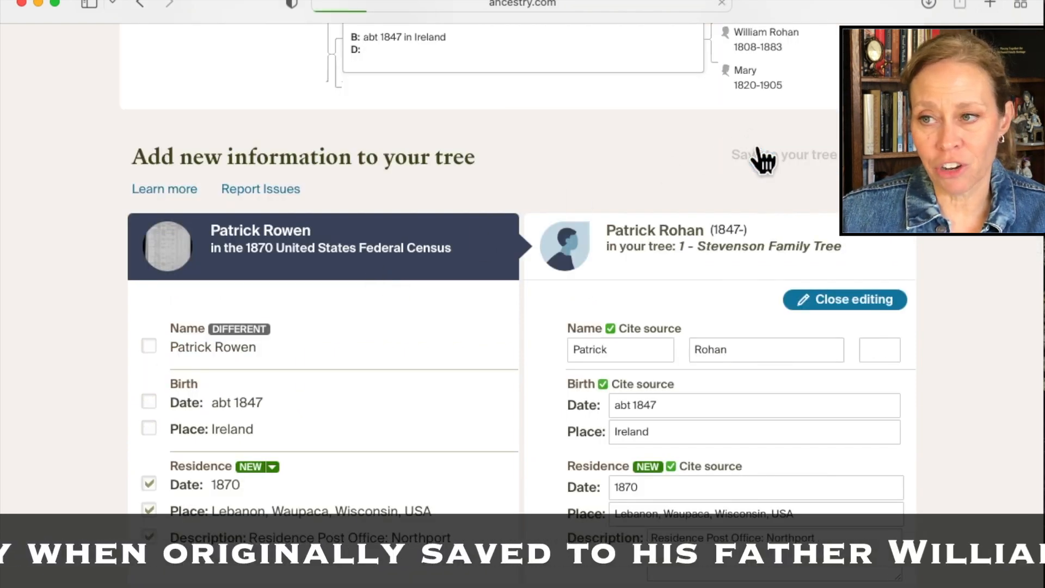
Evaluate the son's 1900 United States Federal Census hint and open its full record.
scroll(503, 406, "down", 1)
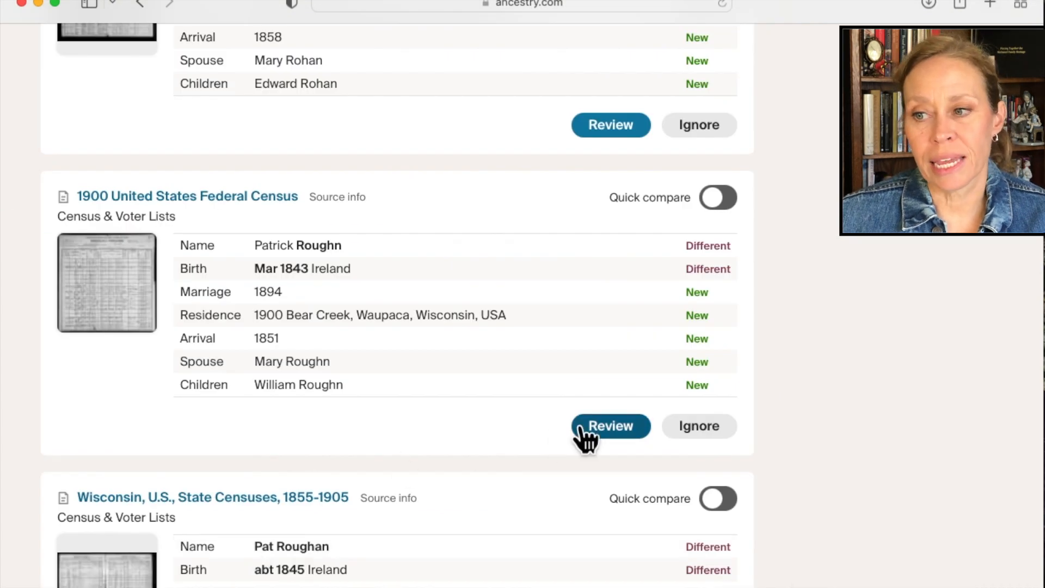
left_click(585, 430)
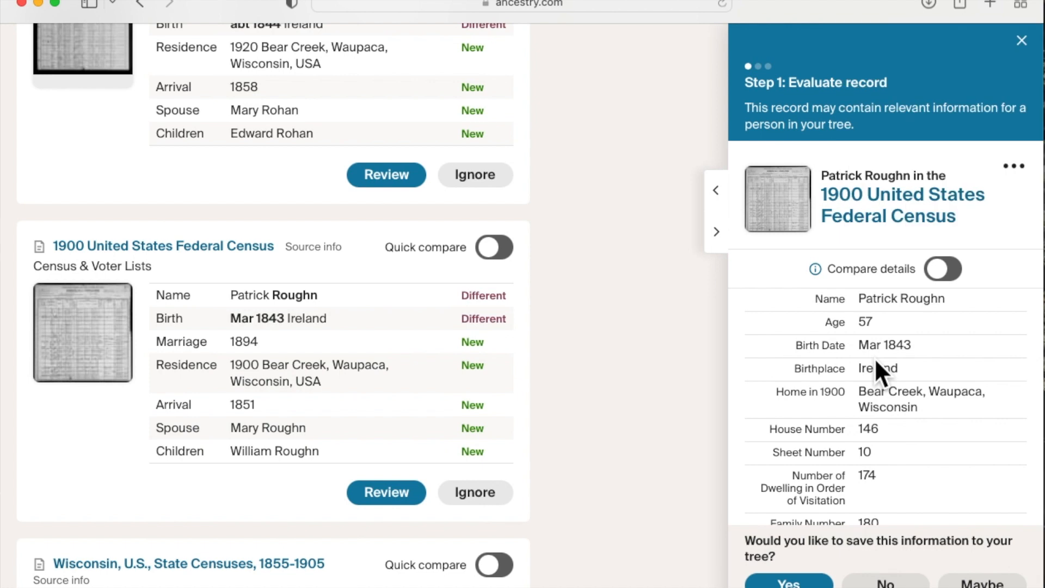
scroll(874, 357, "down", 3)
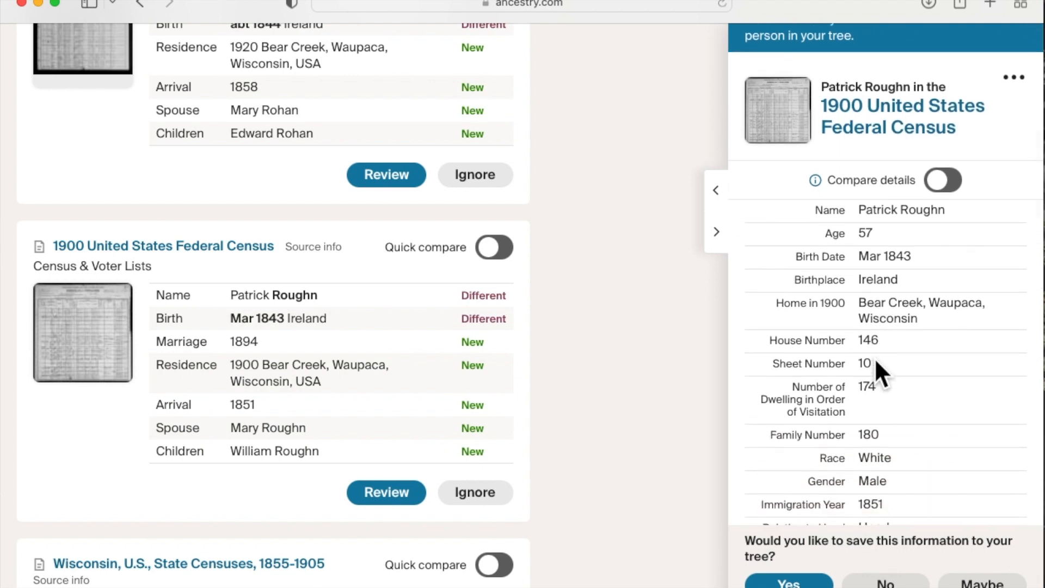
scroll(874, 357, "down", 2)
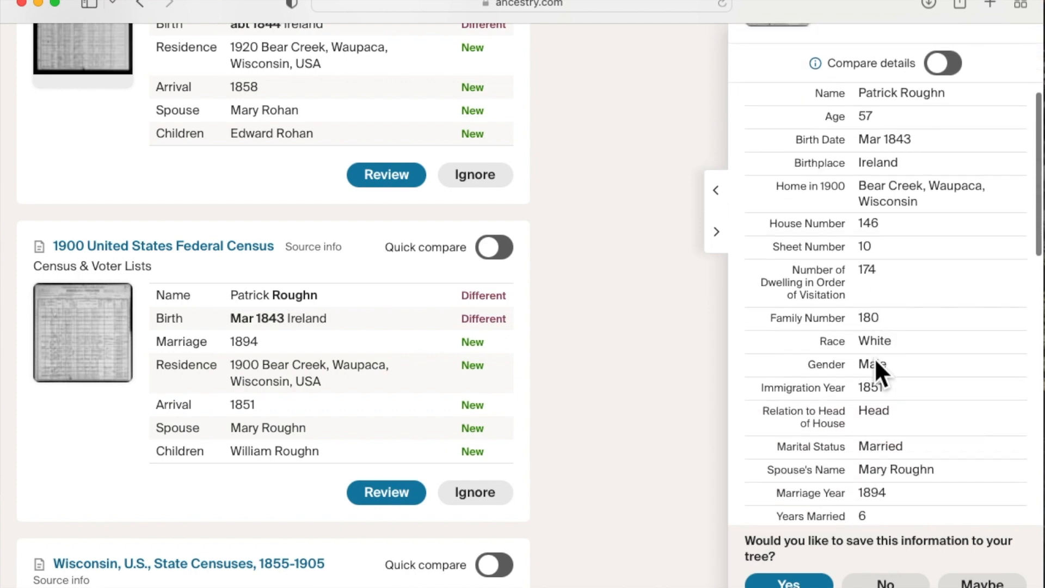
scroll(874, 358, "up", 4)
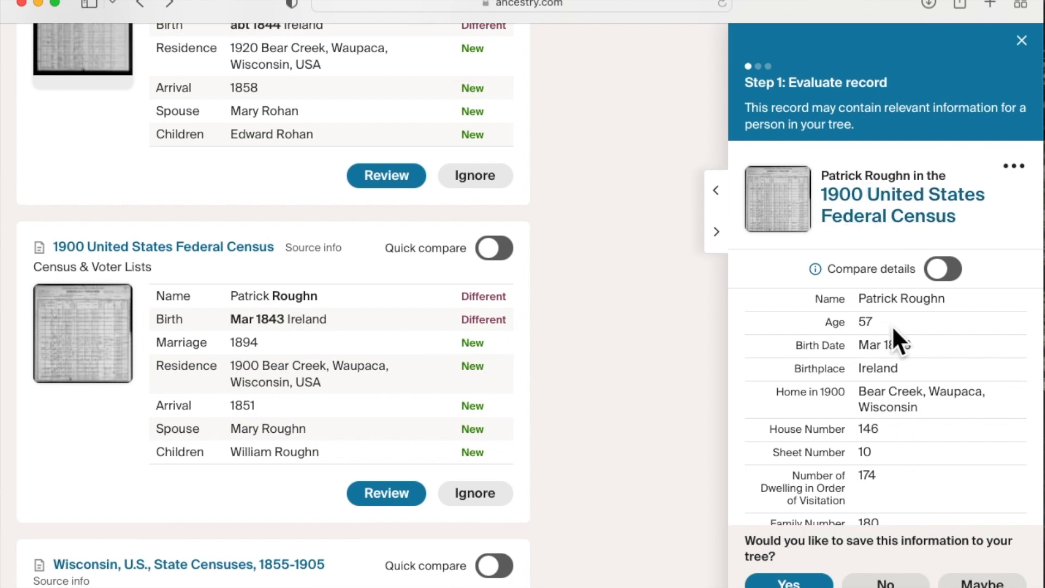
left_click(898, 214)
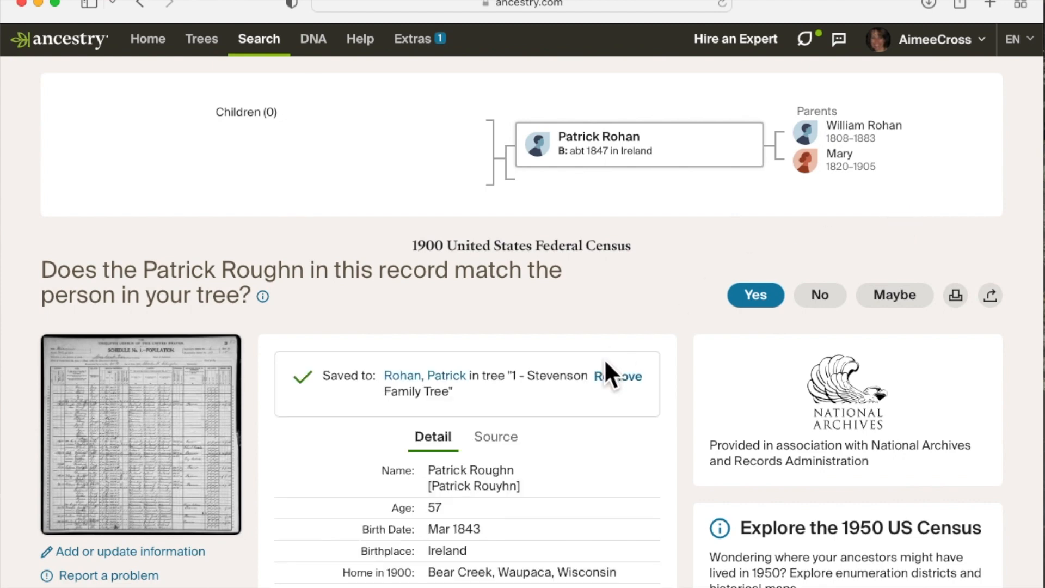
Check the 1900 census details and household members, and accept the record as a match for the person in the tree.
scroll(606, 363, "down", 8)
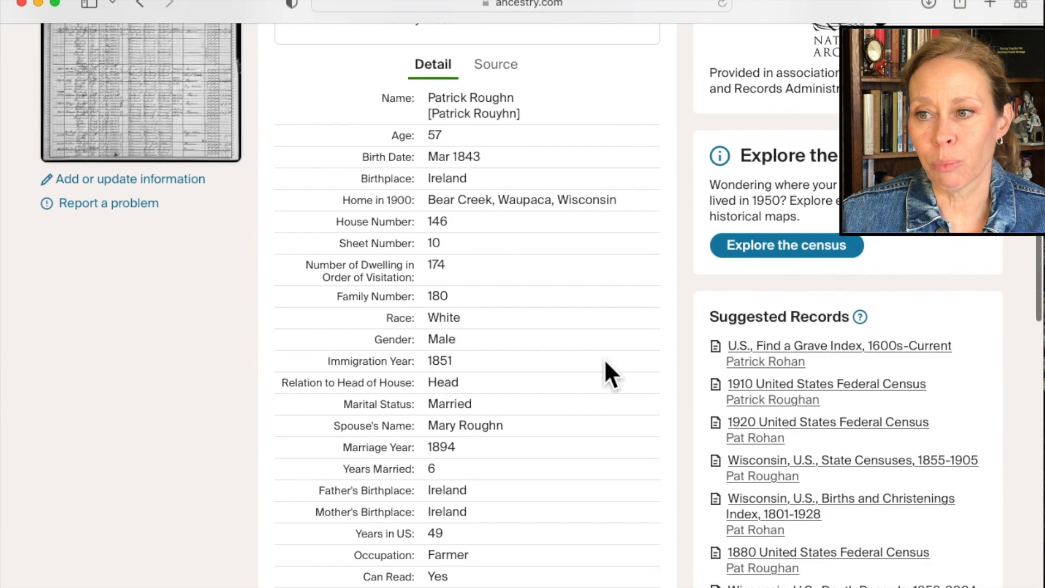
scroll(606, 363, "down", 9)
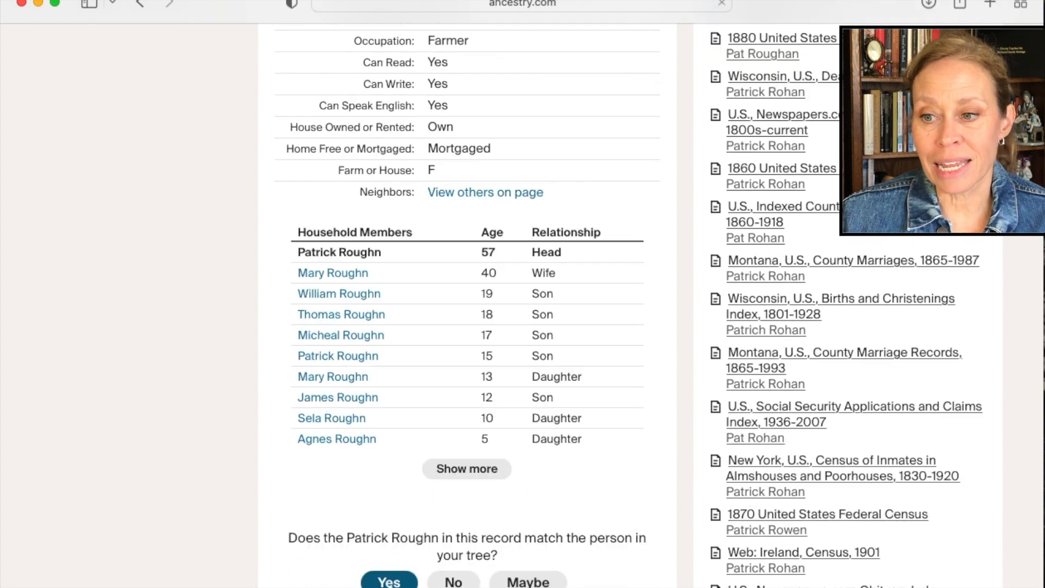
left_click(389, 582)
Include the 1900 census birth date as the person's preferred birth date.
scroll(466, 518, "down", 4)
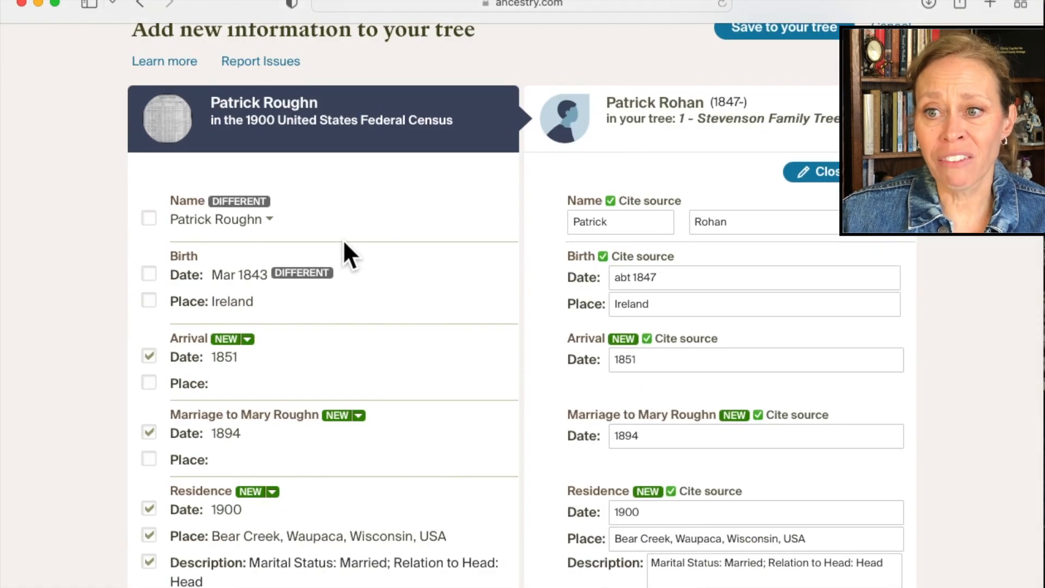
left_click(149, 274)
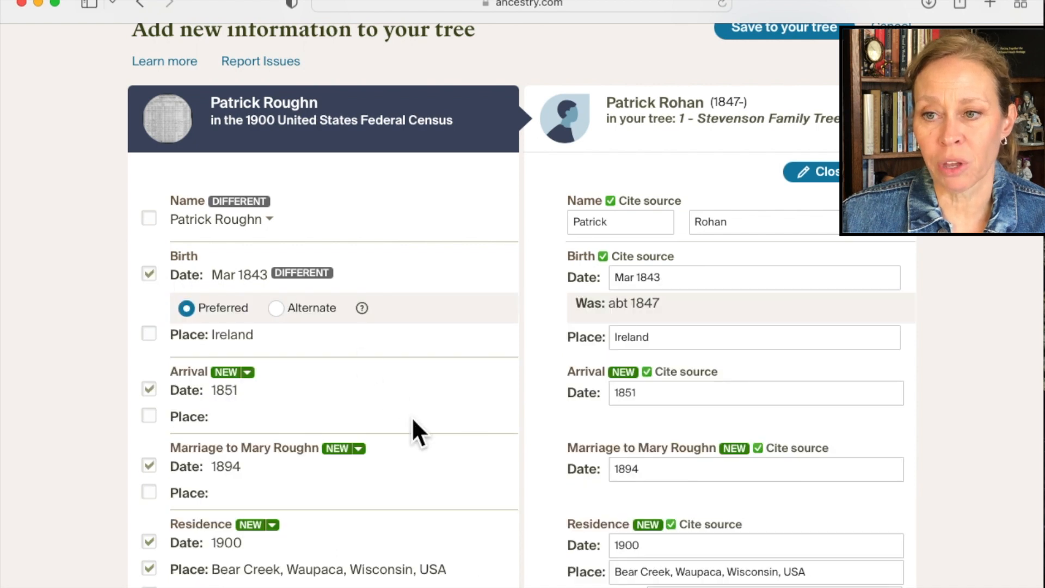
scroll(411, 416, "down", 2)
scroll(412, 416, "down", 2)
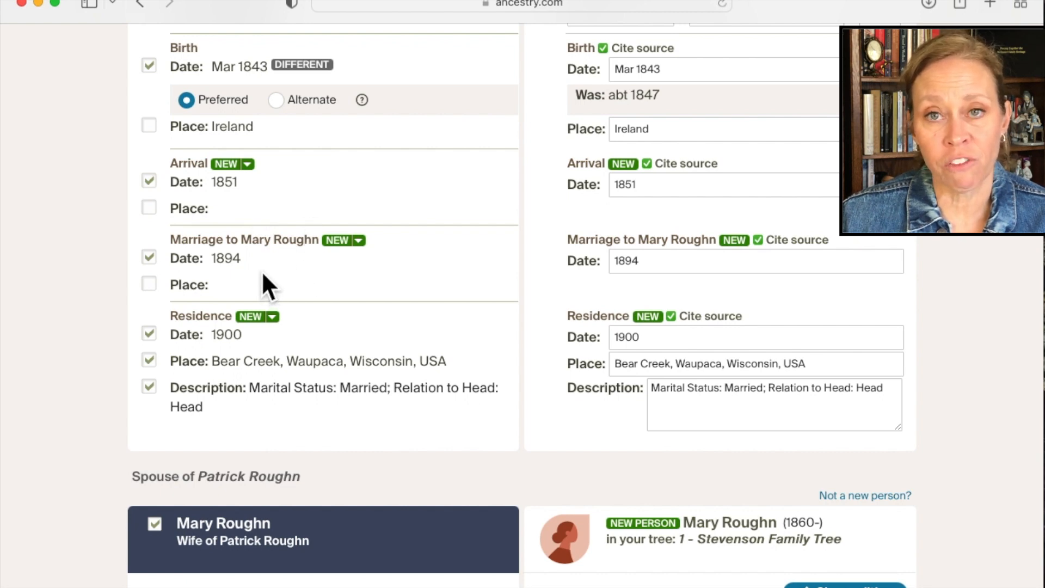
Include the three eldest sons from the 1900 census household as new people in the tree.
scroll(347, 386, "down", 5)
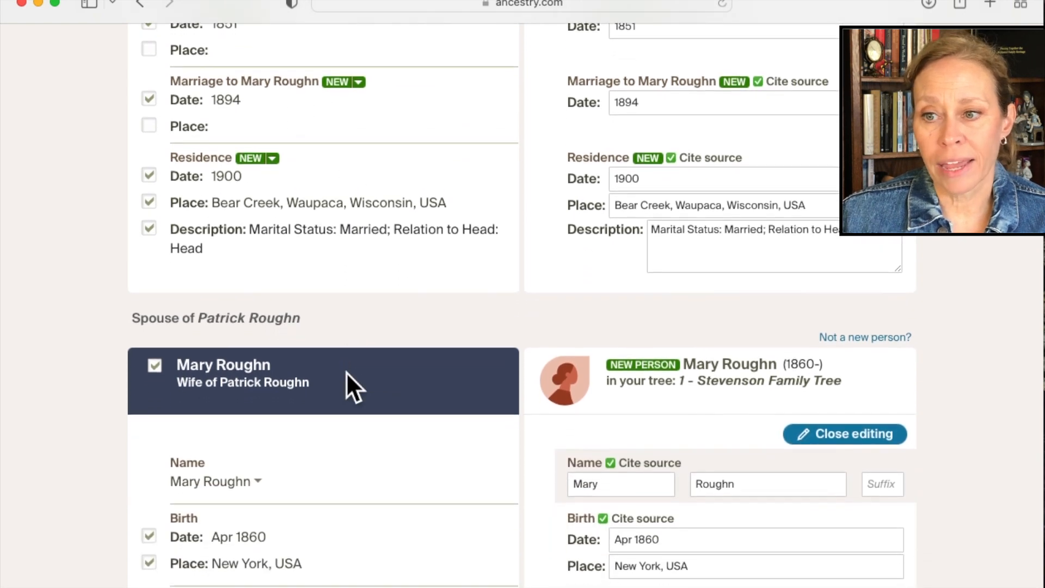
scroll(347, 375, "down", 6)
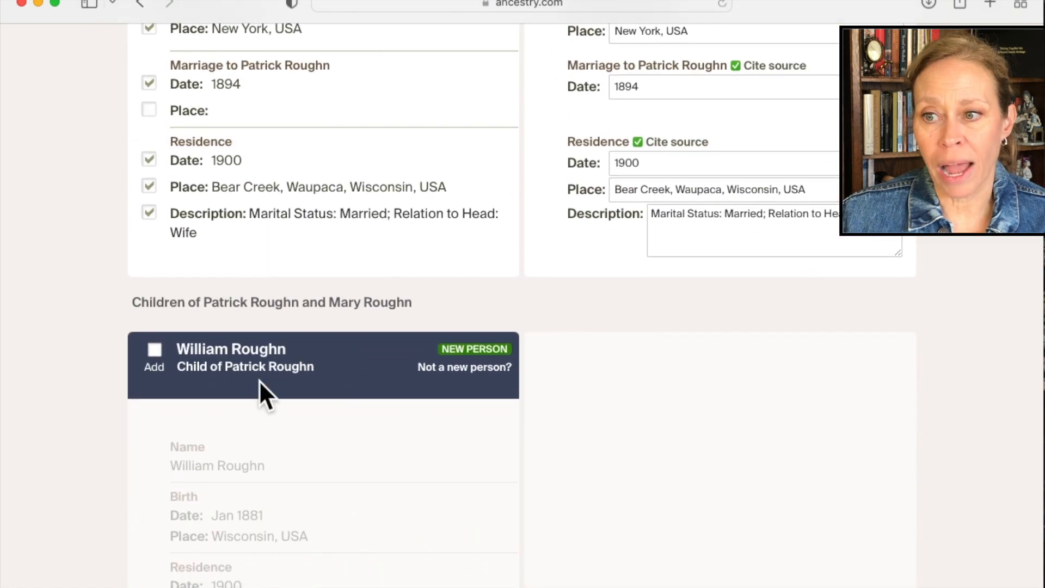
left_click(155, 353)
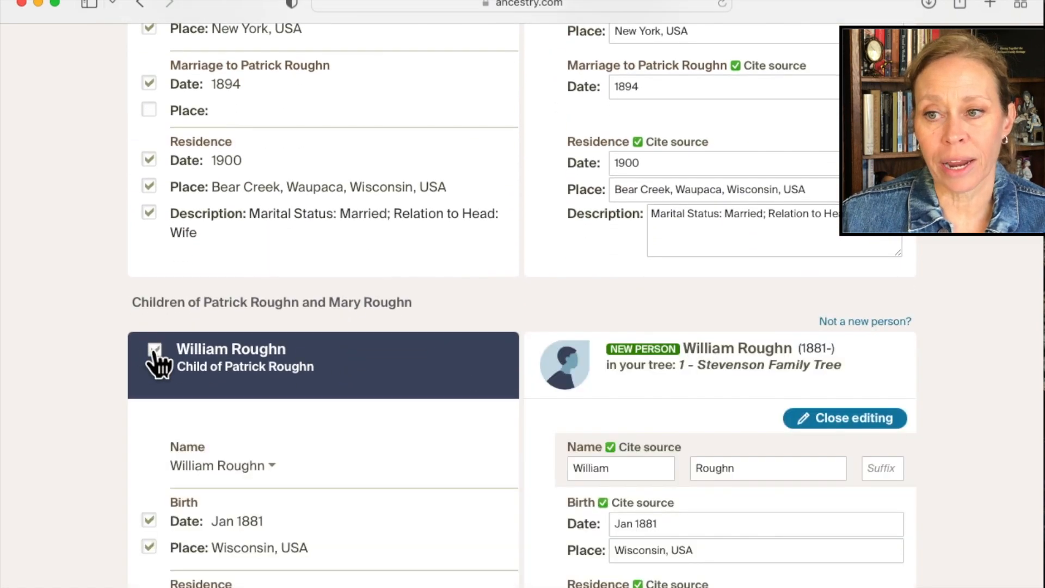
scroll(353, 461, "down", 7)
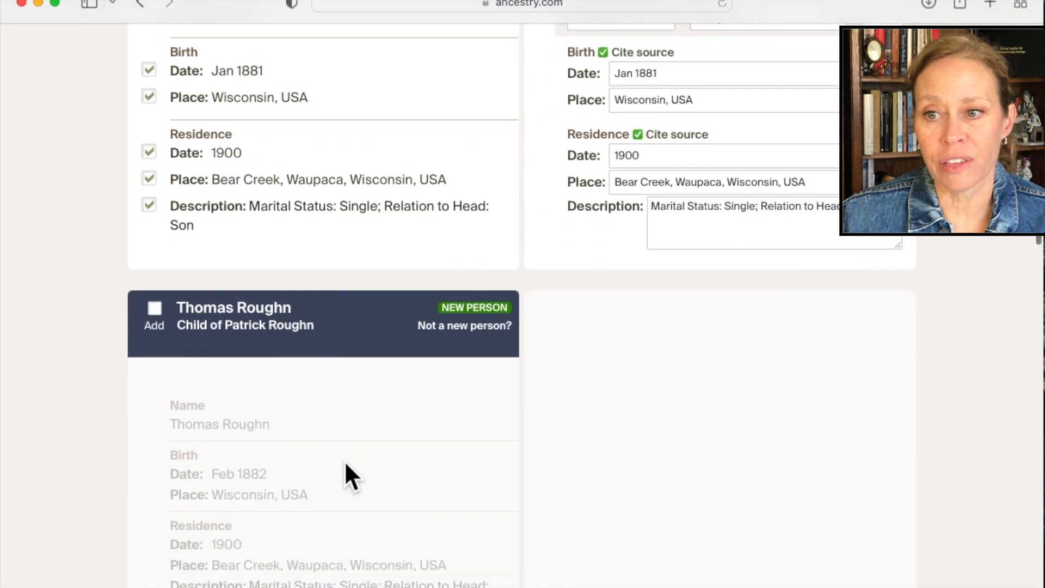
left_click(154, 308)
scroll(350, 421, "down", 2)
scroll(350, 430, "down", 5)
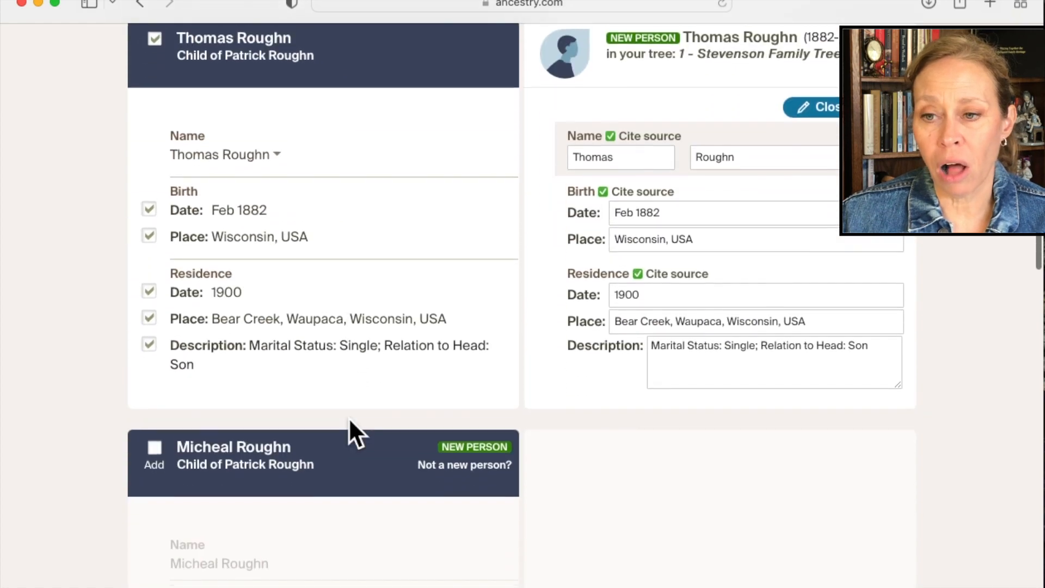
left_click(155, 434)
scroll(325, 451, "down", 12)
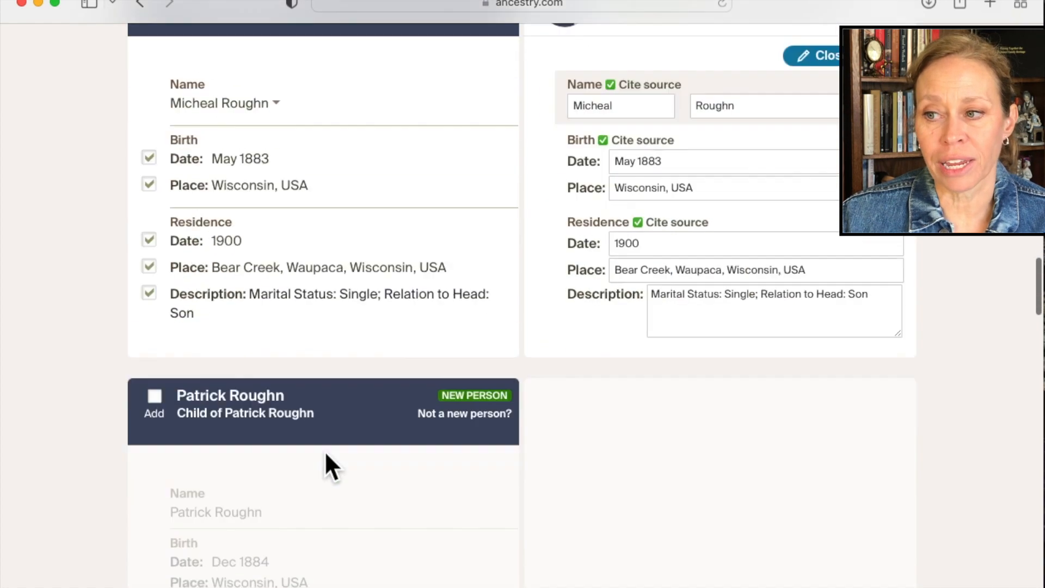
Include the remaining children from the 1900 census household and save all the new information to the tree.
left_click(155, 201)
scroll(187, 272, "down", 15)
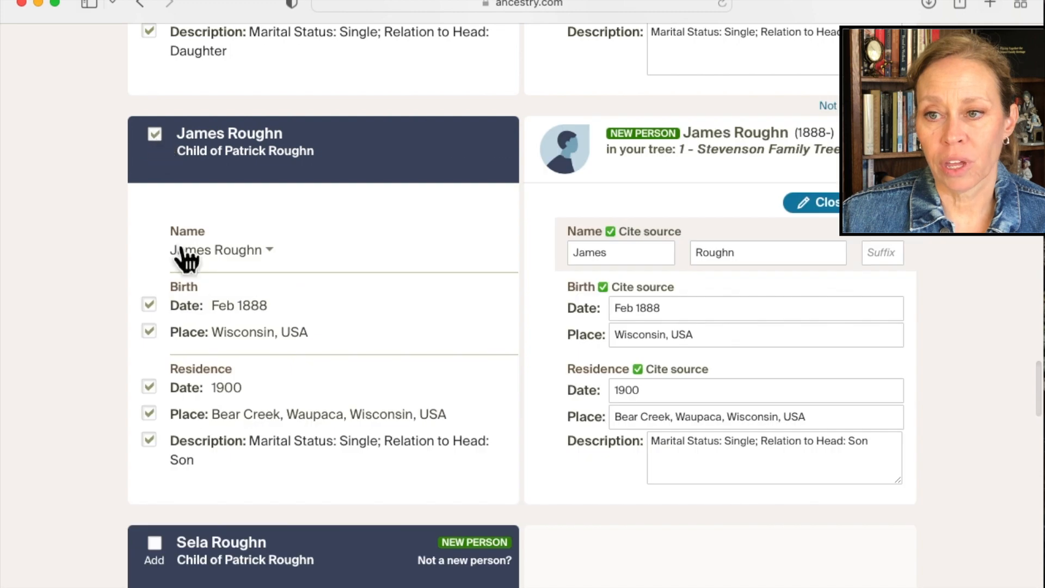
left_click(155, 84)
left_click(154, 492)
scroll(156, 435, "down", 10)
left_click(155, 313)
scroll(156, 321, "down", 9)
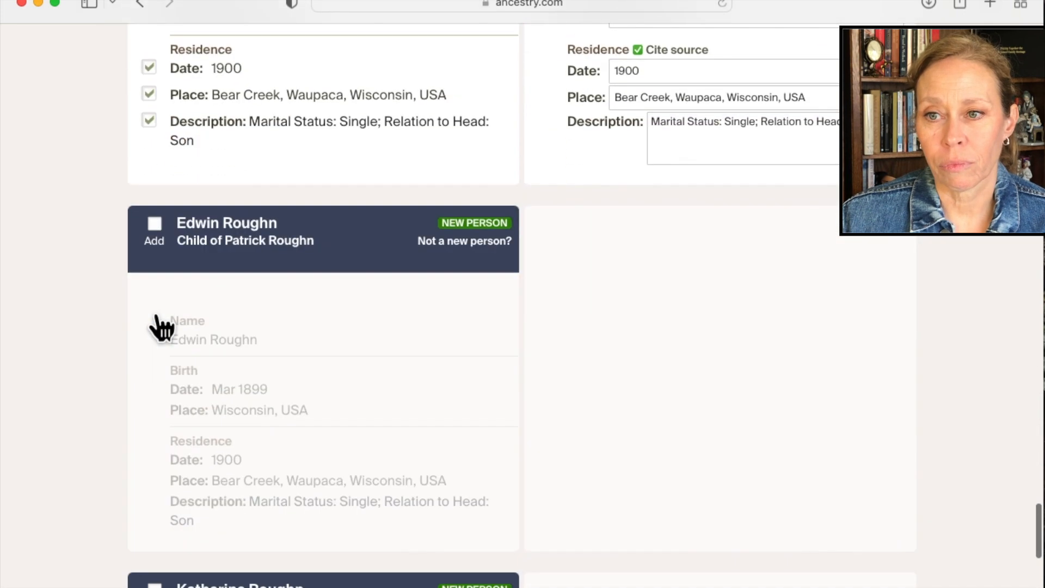
left_click(154, 223)
scroll(156, 229, "down", 9)
left_click(154, 116)
left_click(191, 518)
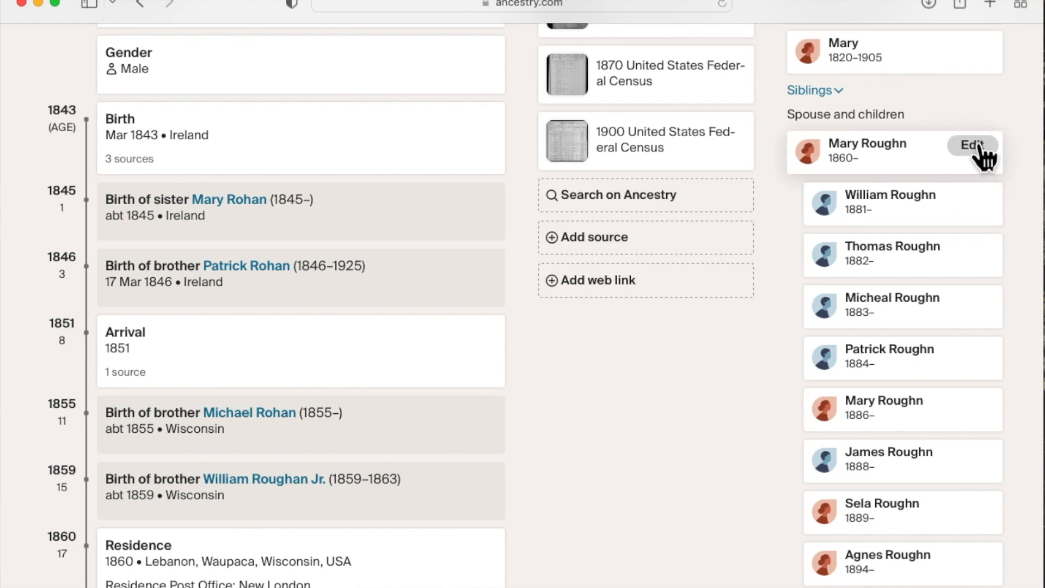
Remove the last name from the 1860-born spouse's entry and save the edit.
left_click(975, 146)
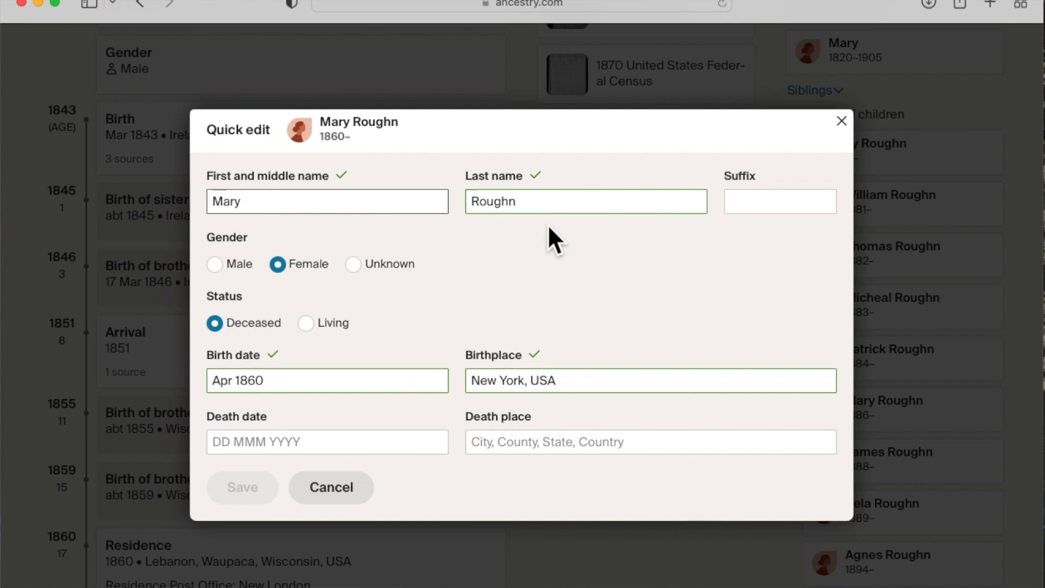
double_click(525, 201)
key("BackSpace")
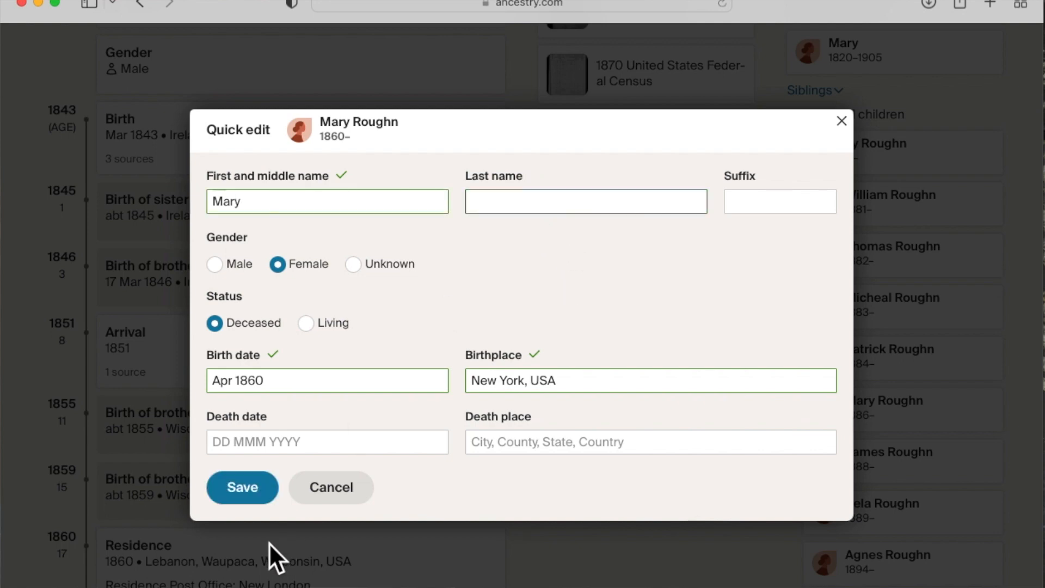
left_click(243, 490)
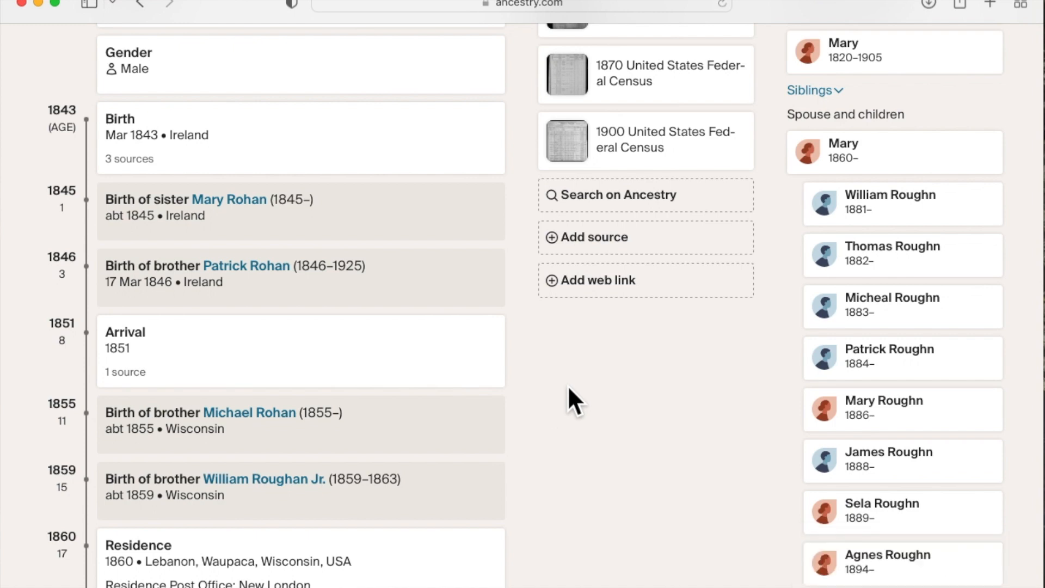
Correct the last name of the son born in 1881 to the father's surname spelling in the tree and save it.
mouse_move(983, 202)
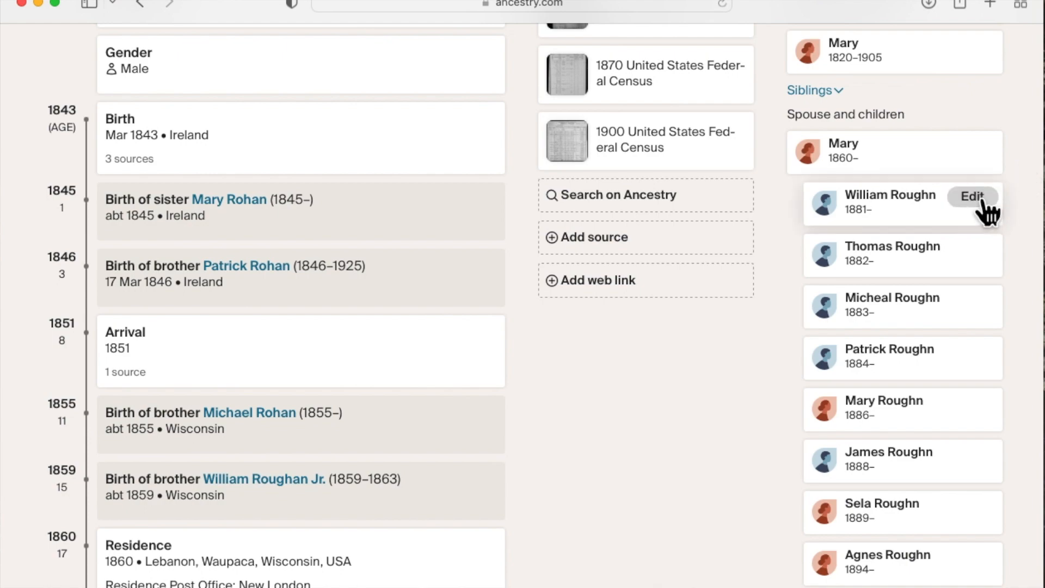
left_click(974, 197)
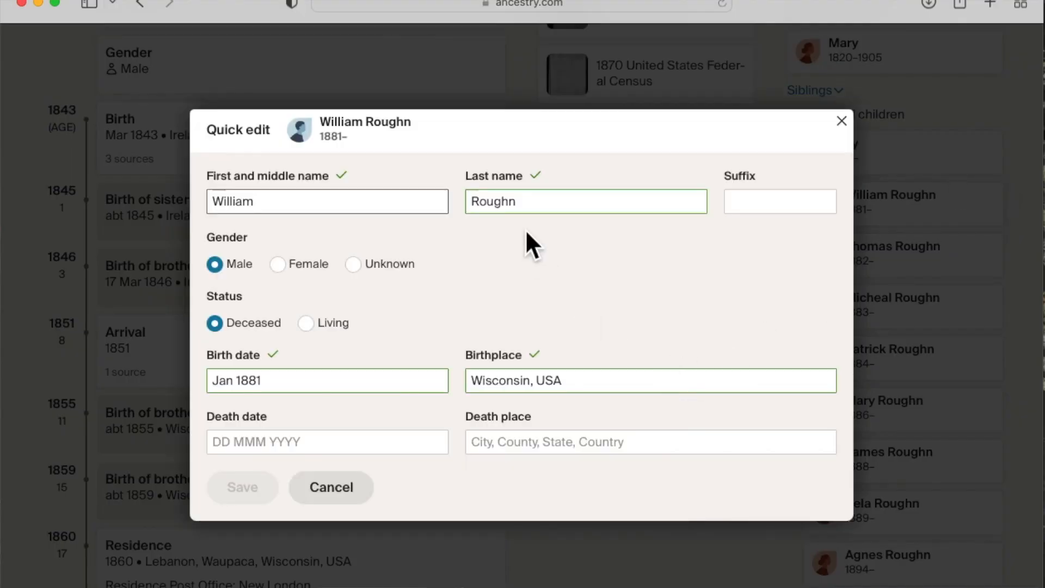
left_click(529, 204)
key("BackSpace")
key("BackSpace")
key("BackSpace")
key("BackSpace")
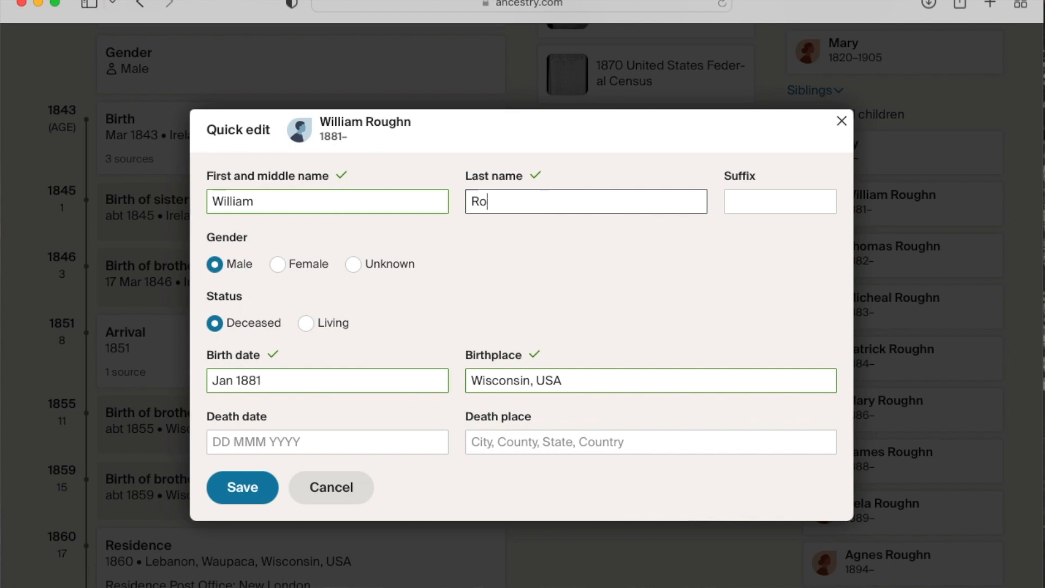
type("han")
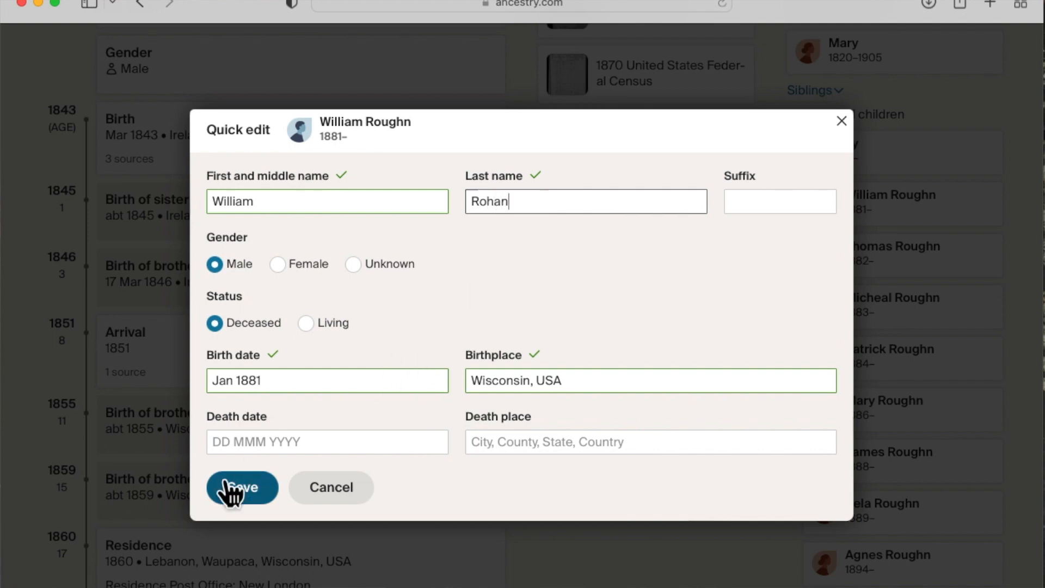
left_click(254, 498)
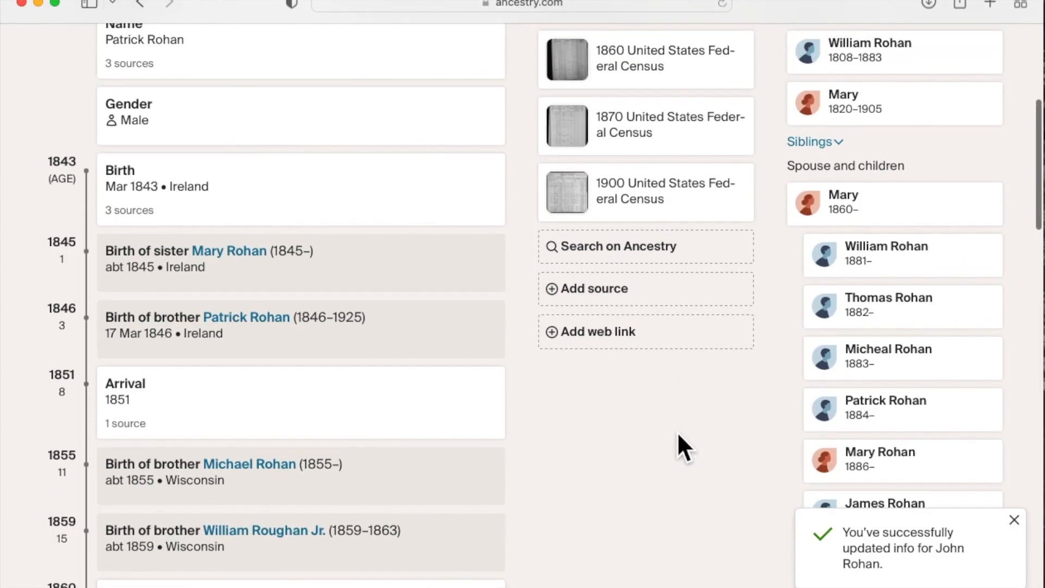
Review the profile's timeline and open the attached 1900 census image to examine the household's birth years and years of marriage.
scroll(678, 435, "up", 5)
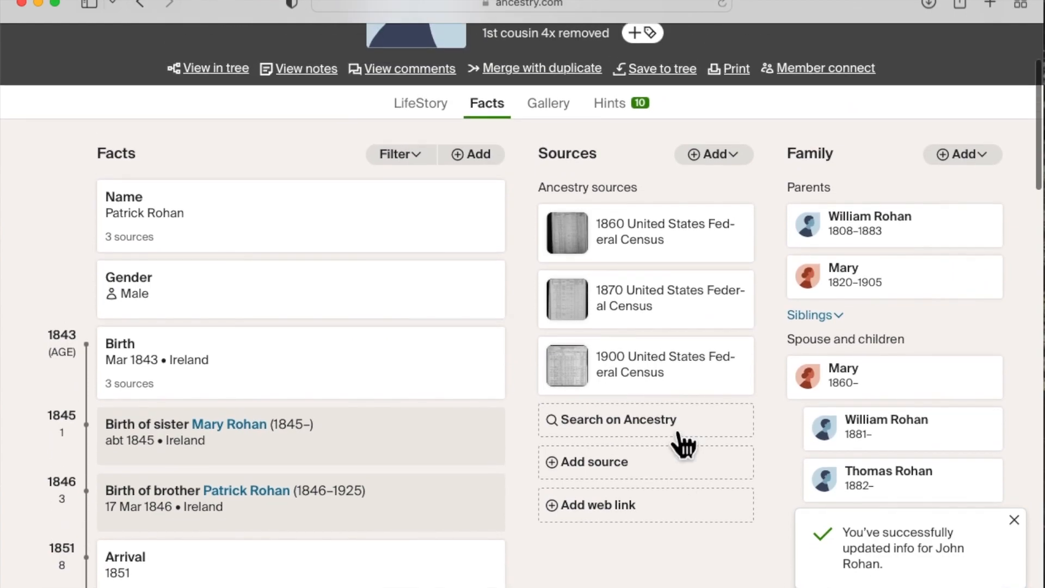
scroll(681, 438, "up", 3)
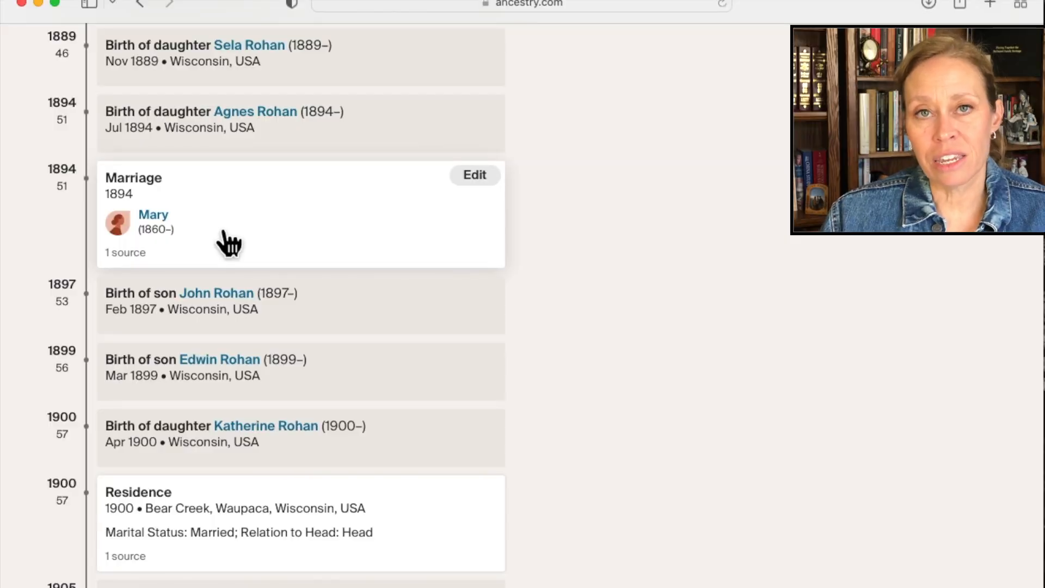
scroll(229, 243, "up", 20)
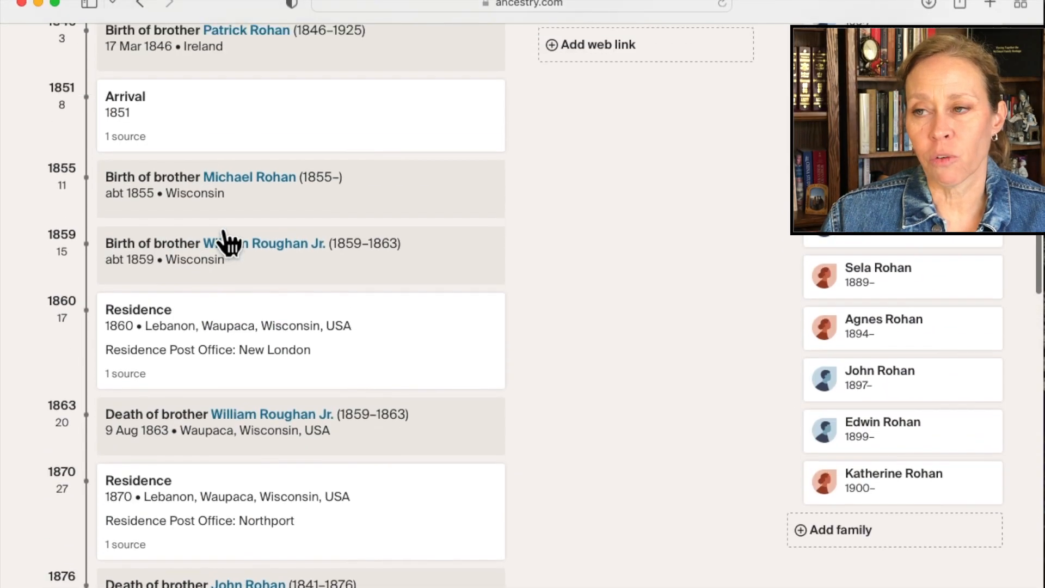
scroll(609, 420, "down", 1)
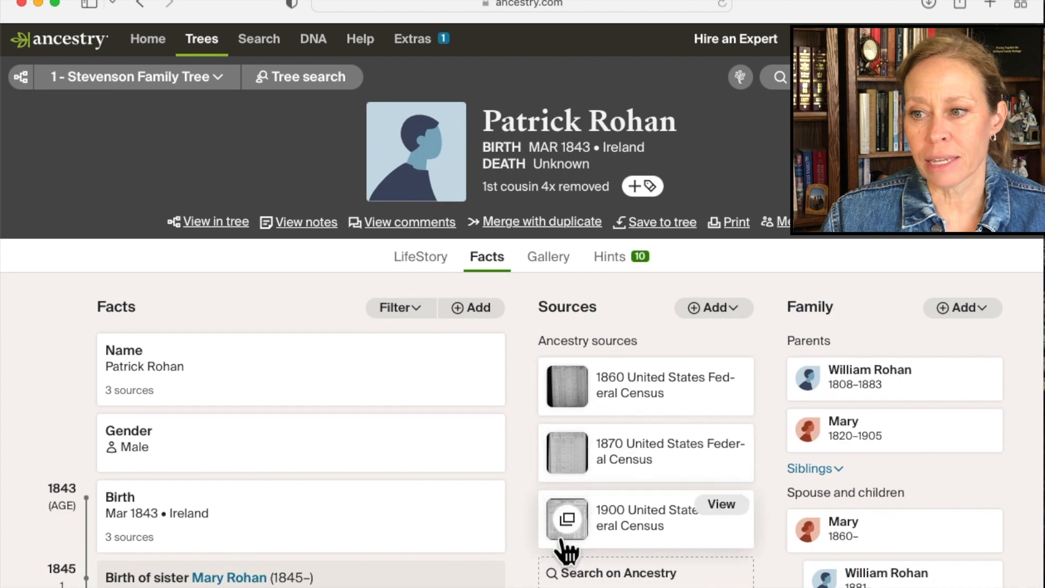
left_click(566, 512)
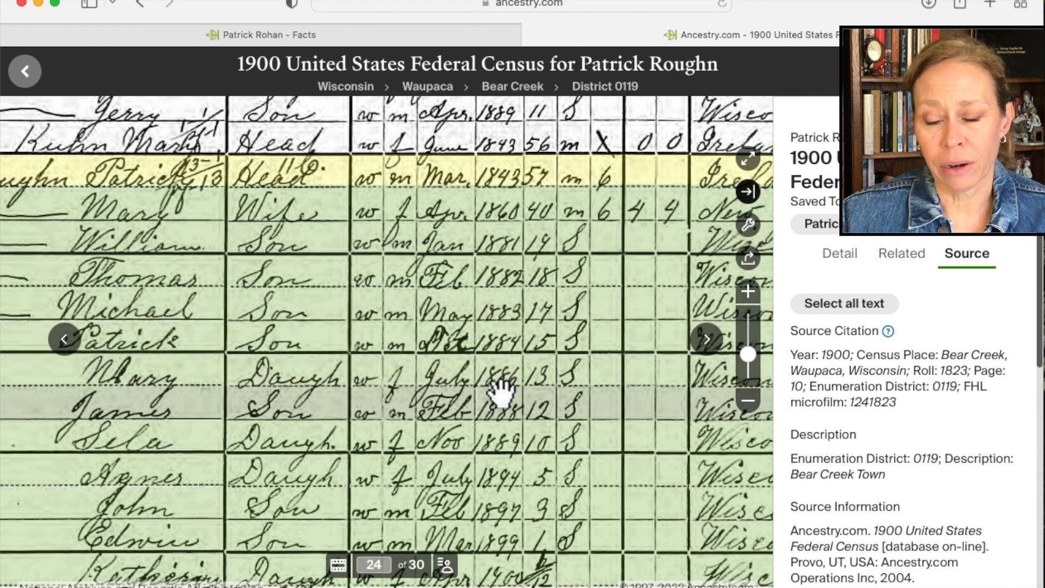
mouse_move(520, 476)
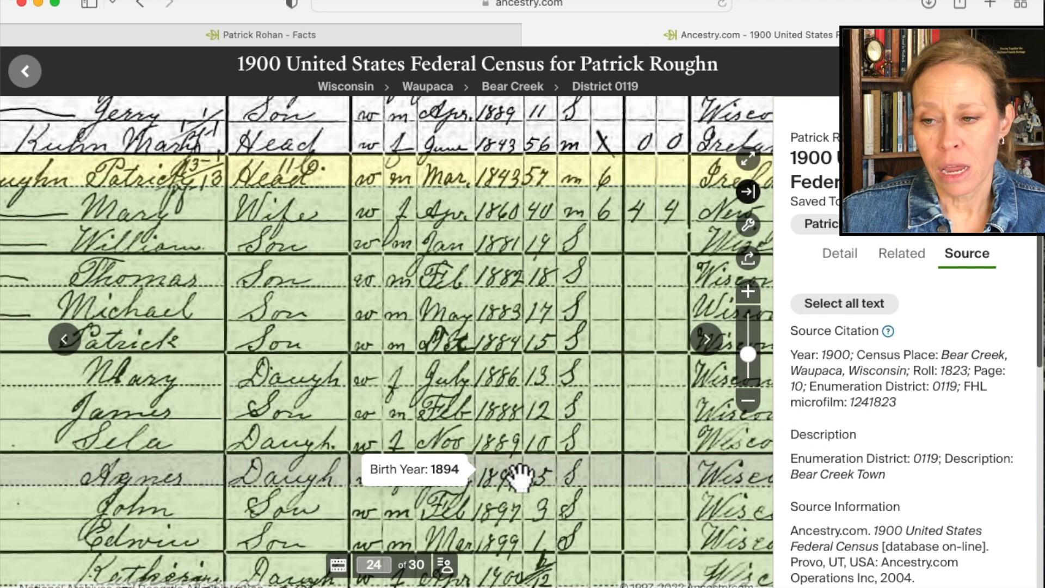
mouse_move(610, 482)
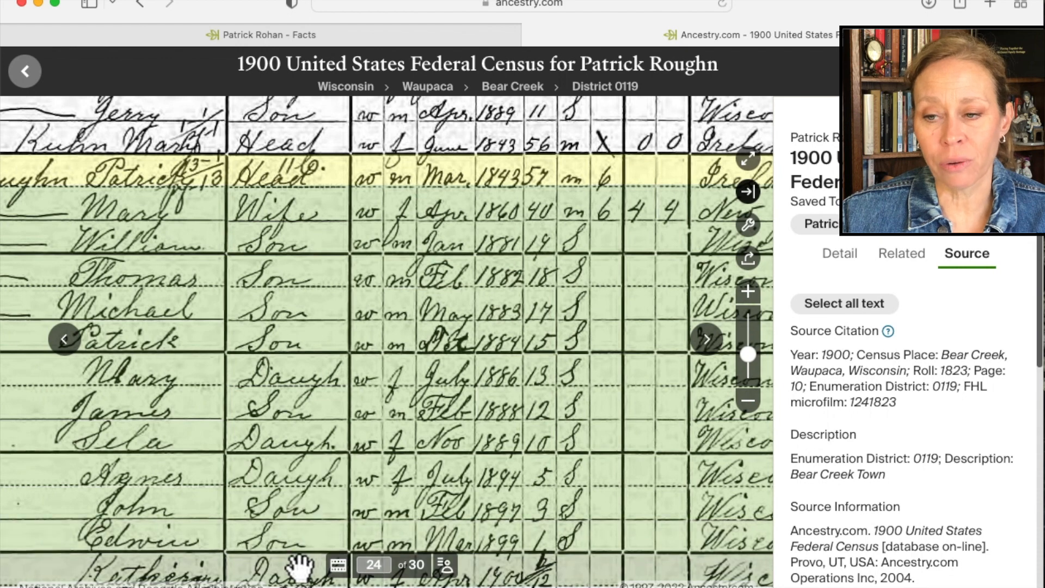
mouse_move(299, 566)
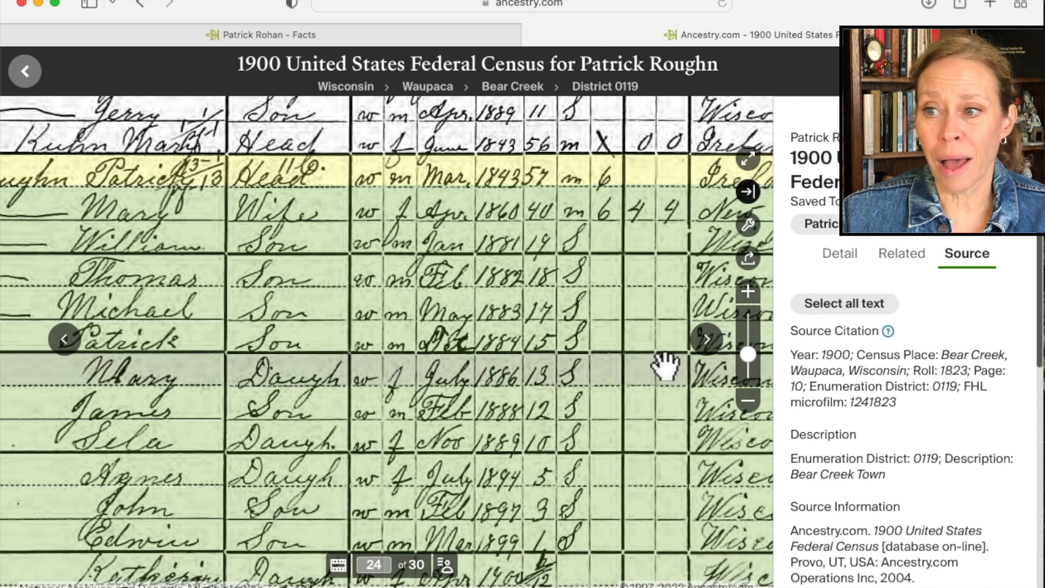
mouse_move(649, 374)
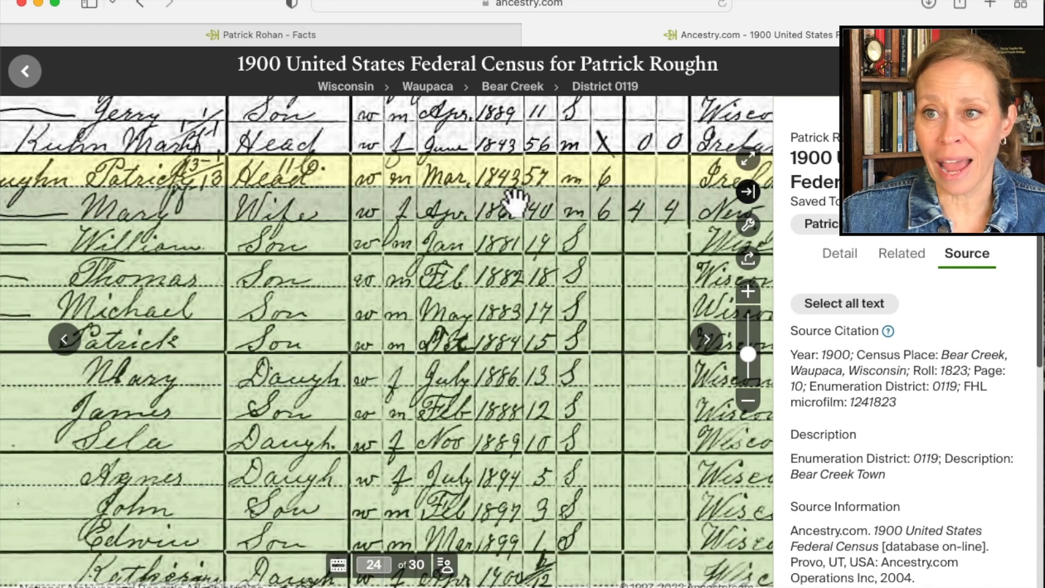
Return to the relative's profile, check the list of children, and open the 1880 United States Federal Census hint for review.
left_click(357, 33)
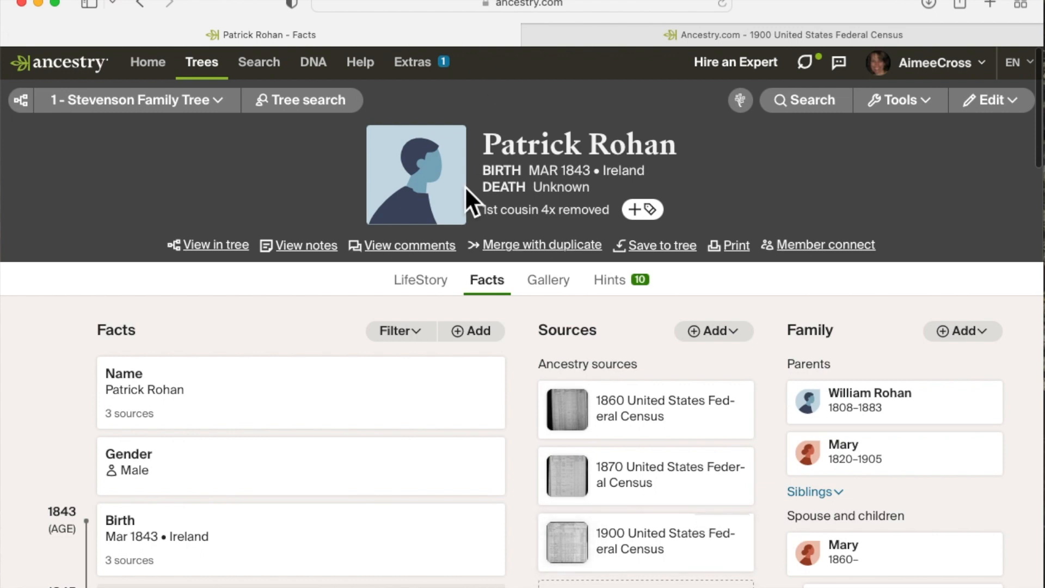
scroll(439, 340, "down", 5)
scroll(439, 332, "down", 1)
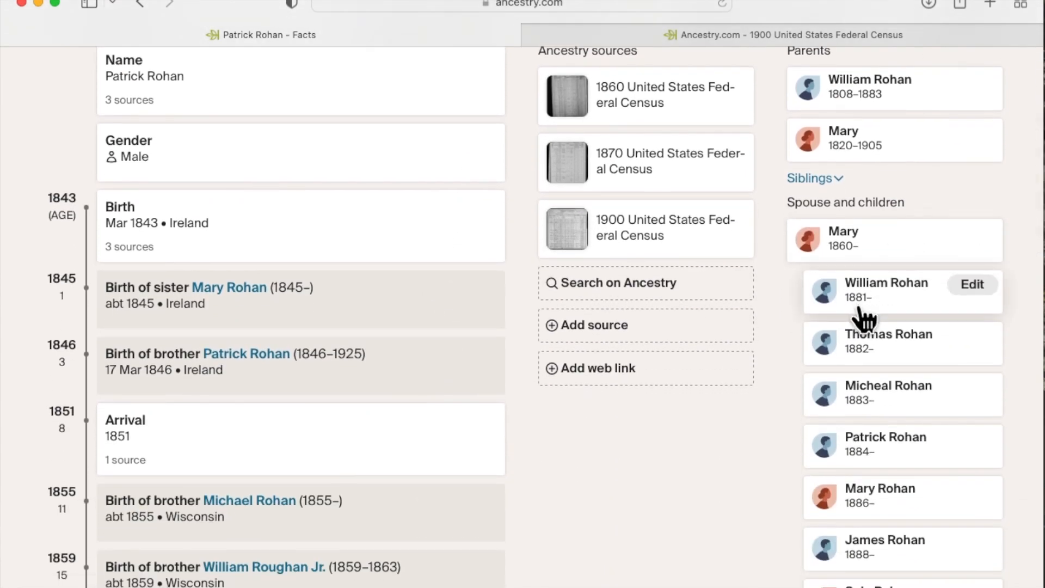
scroll(704, 518, "down", 4)
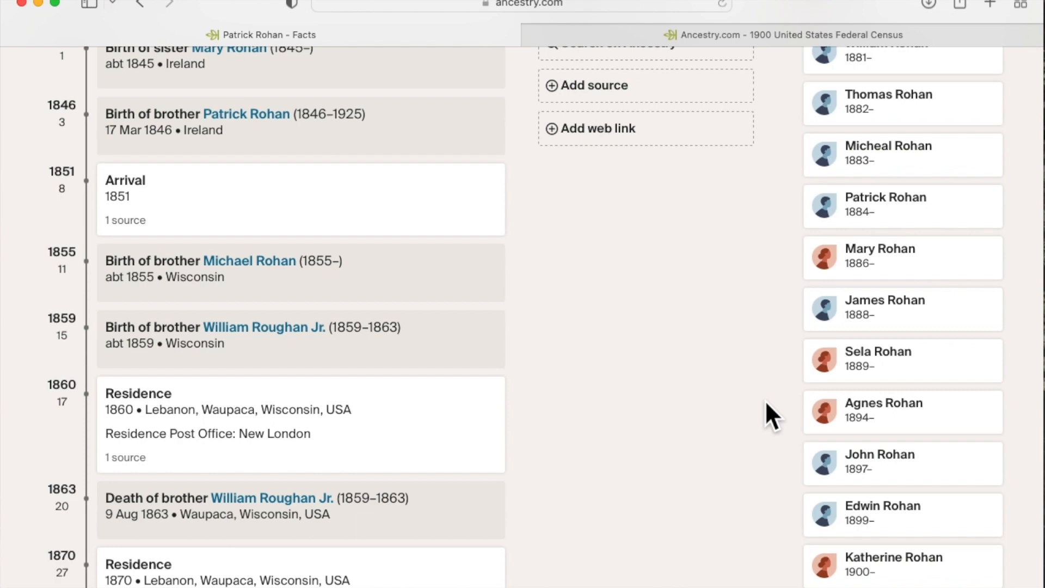
scroll(766, 400, "up", 9)
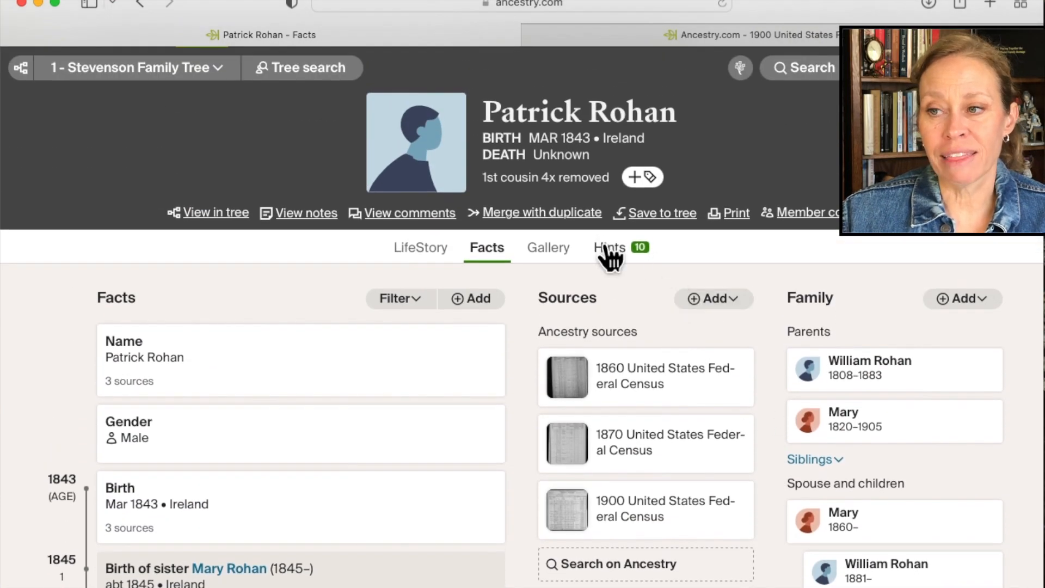
left_click(612, 252)
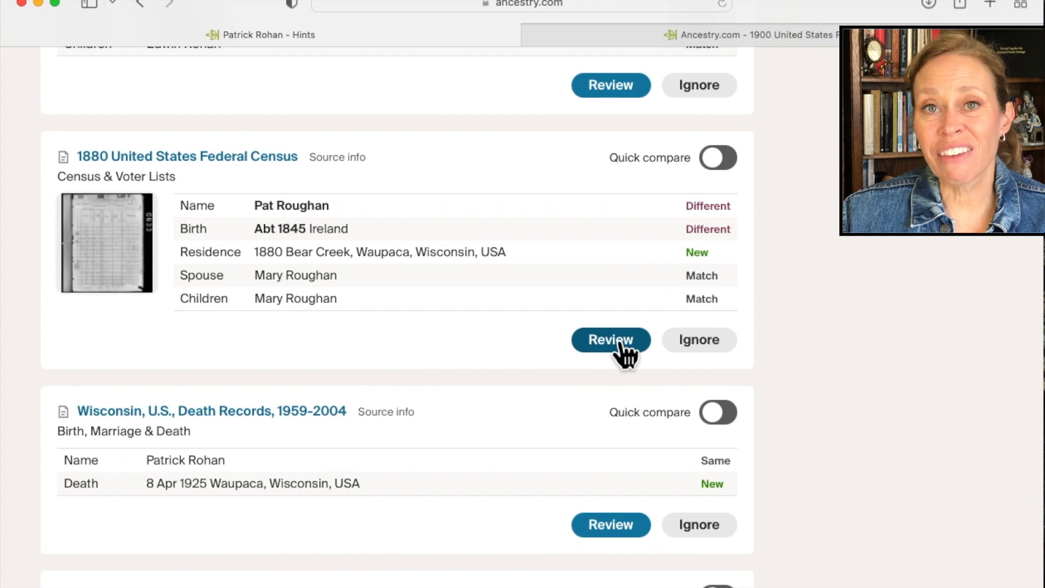
left_click(620, 343)
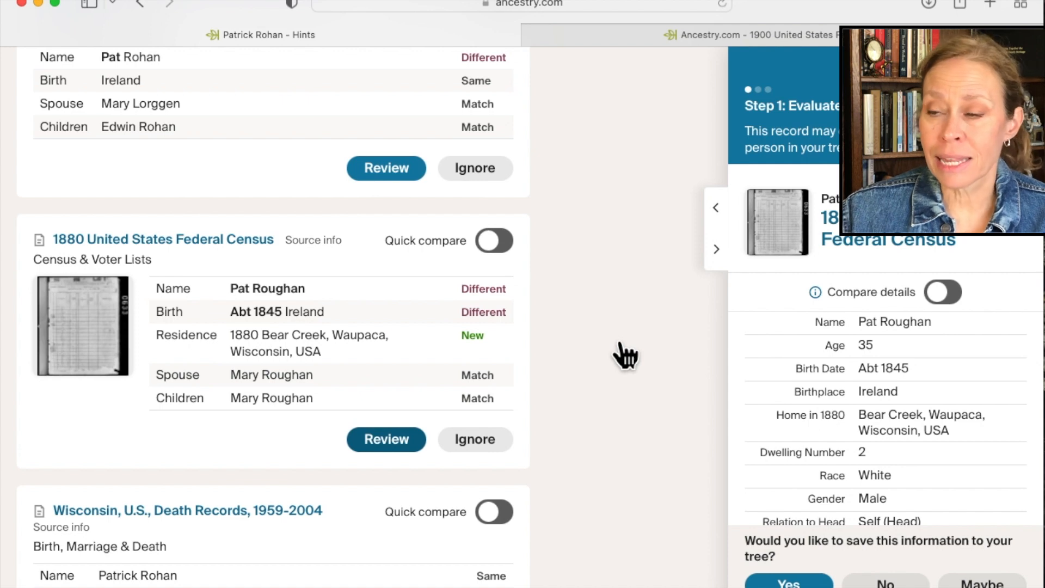
Check the full 1880 census record and its household members, and accept it as a match for the person in the tree.
left_click(908, 241)
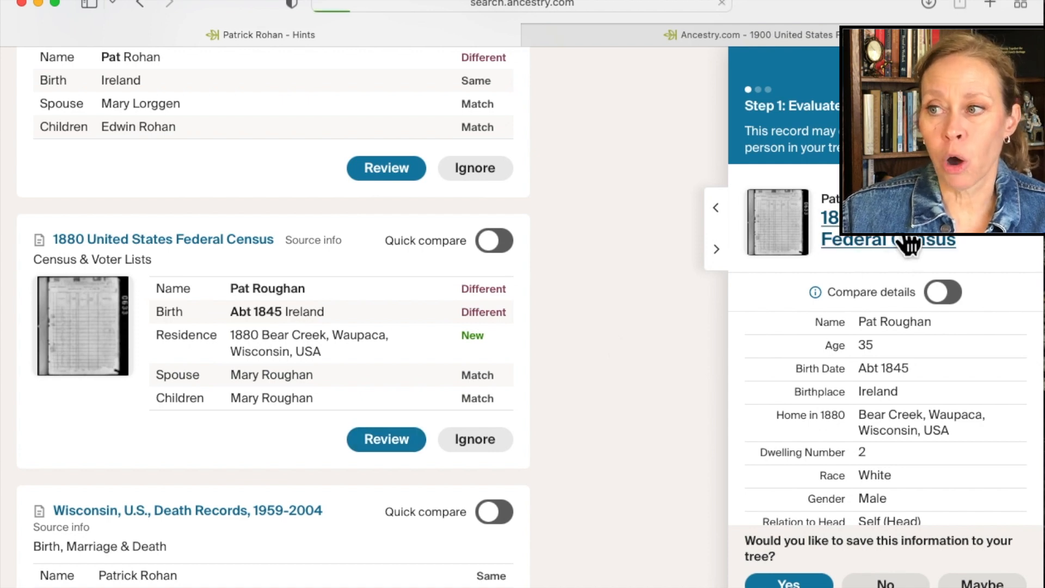
scroll(509, 458, "down", 10)
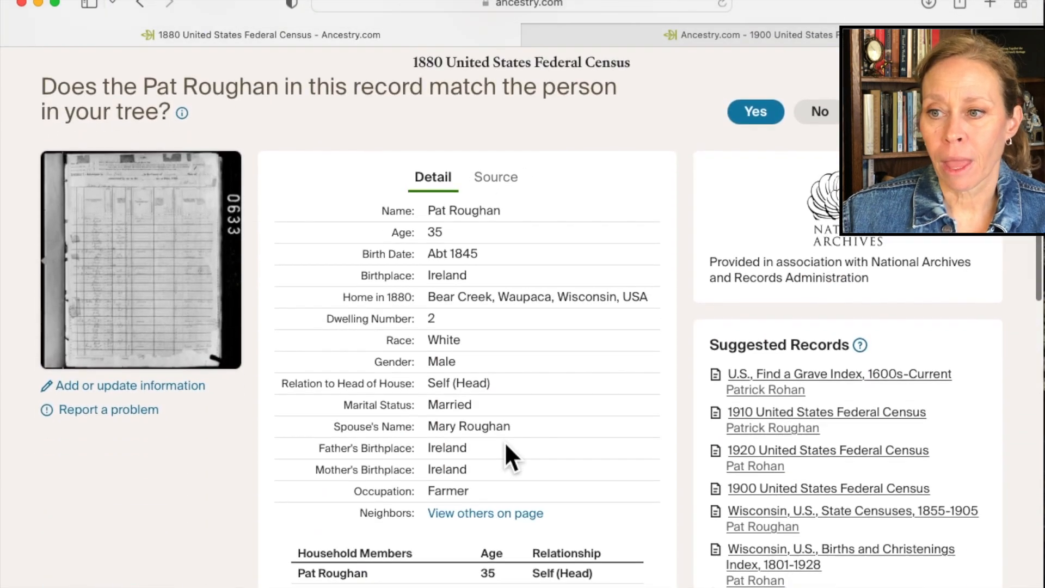
scroll(504, 442, "down", 3)
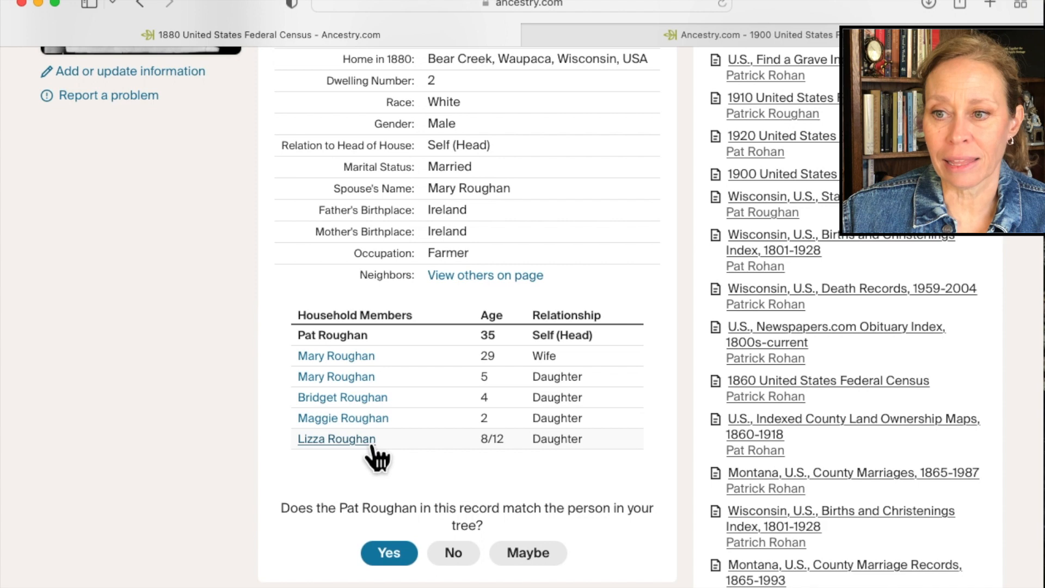
left_click(390, 561)
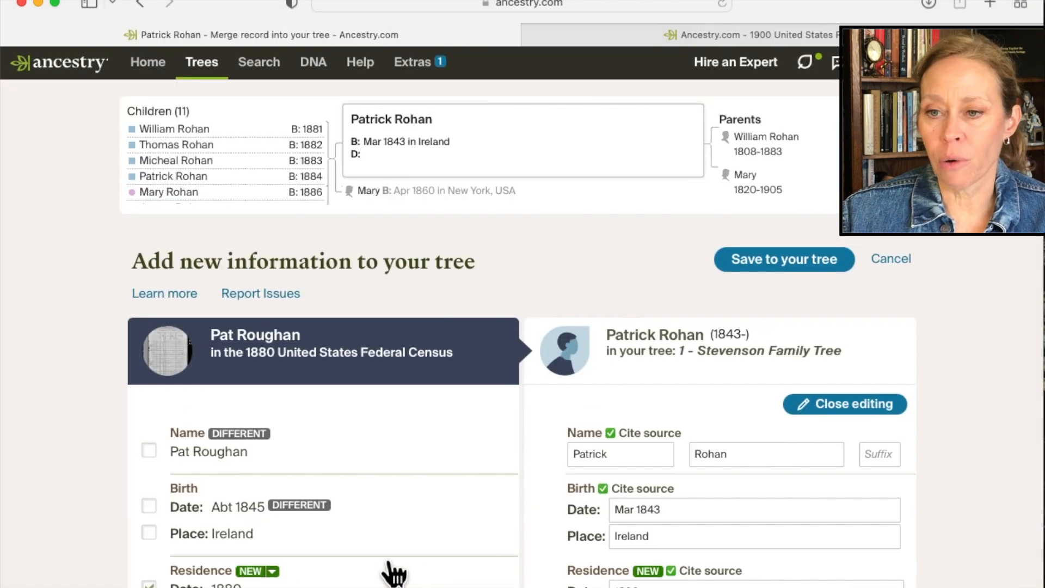
Include the wife from the 1880 census as a new person instead of matching her to the existing 1860-born spouse.
scroll(392, 571, "down", 5)
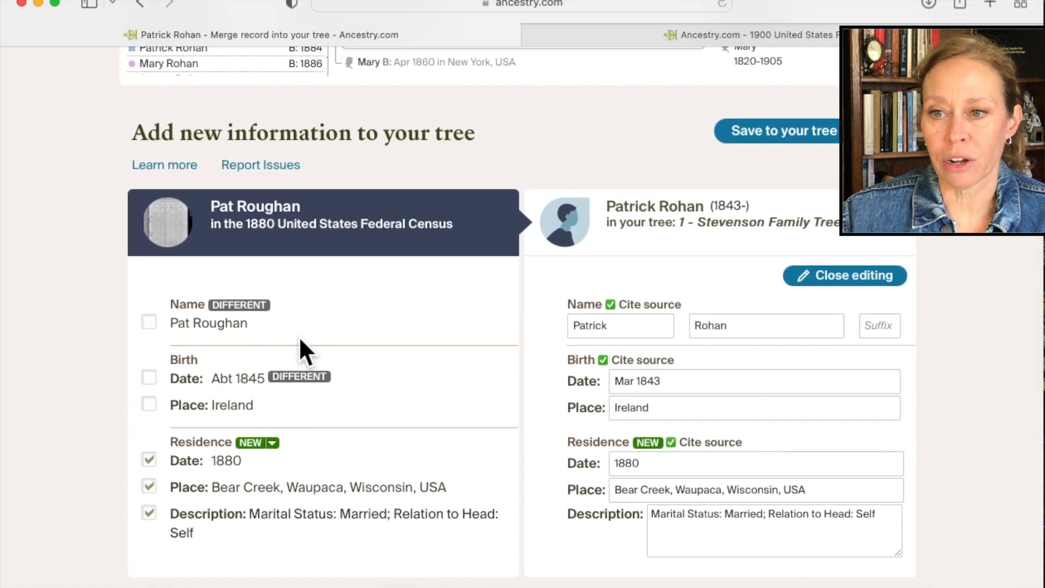
scroll(372, 427, "down", 15)
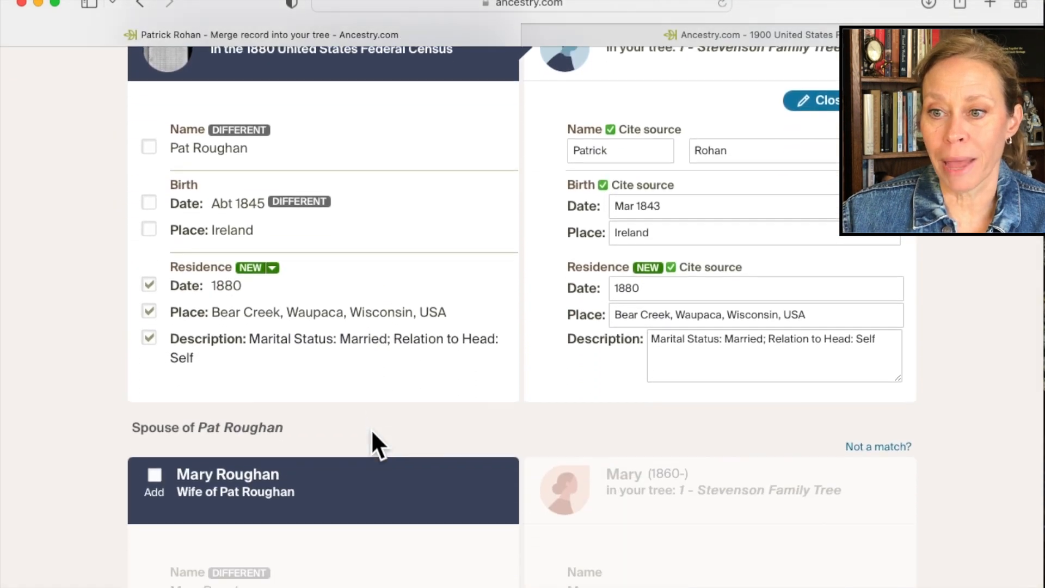
scroll(371, 429, "down", 2)
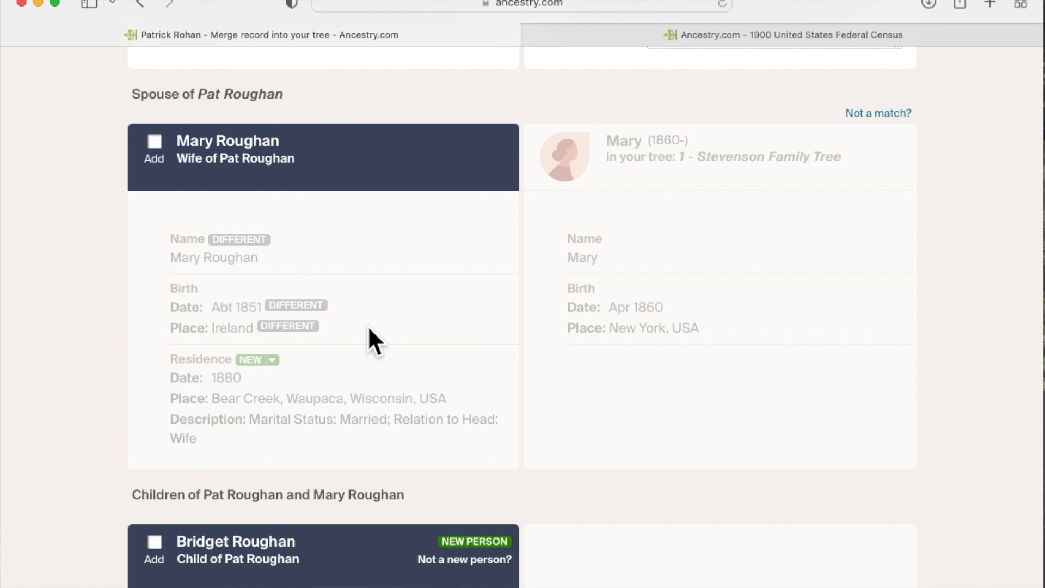
left_click(155, 142)
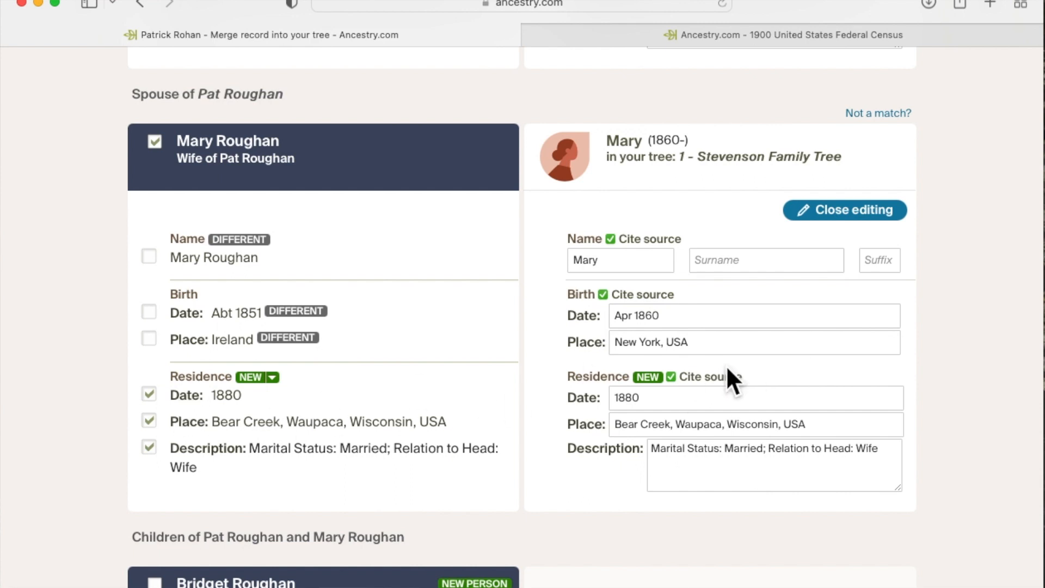
left_click(874, 116)
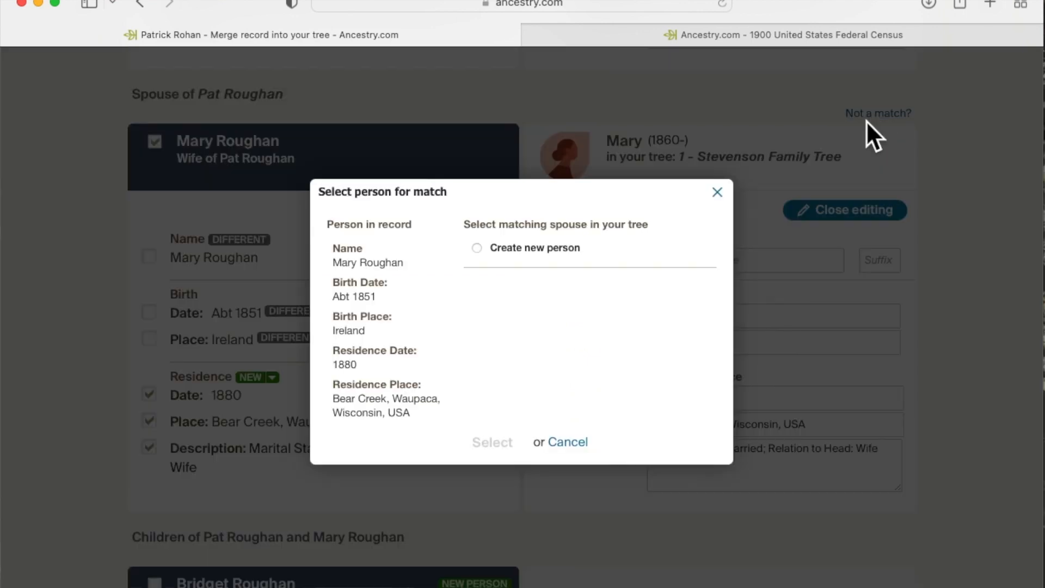
left_click(477, 248)
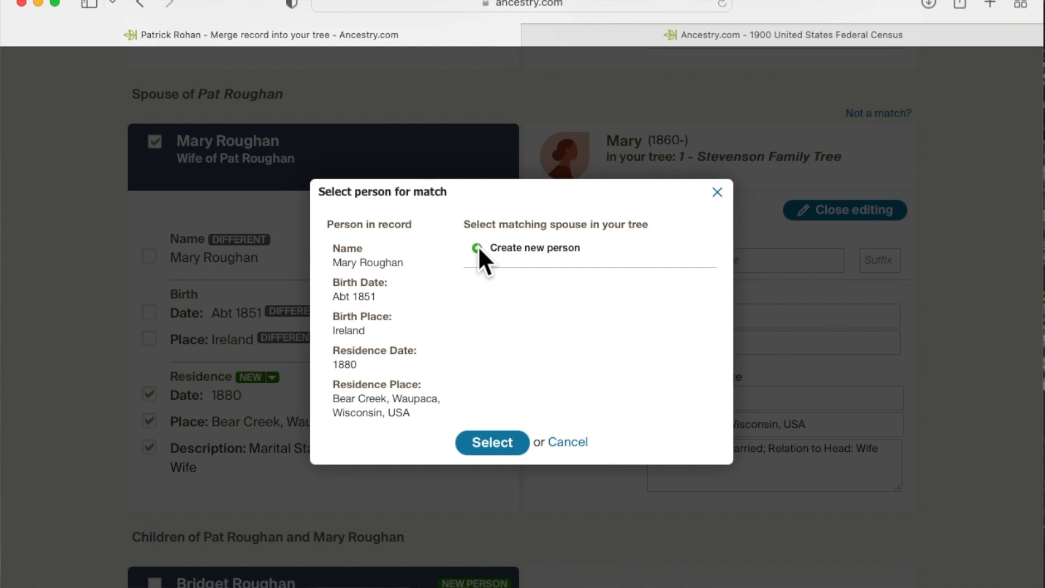
left_click(497, 443)
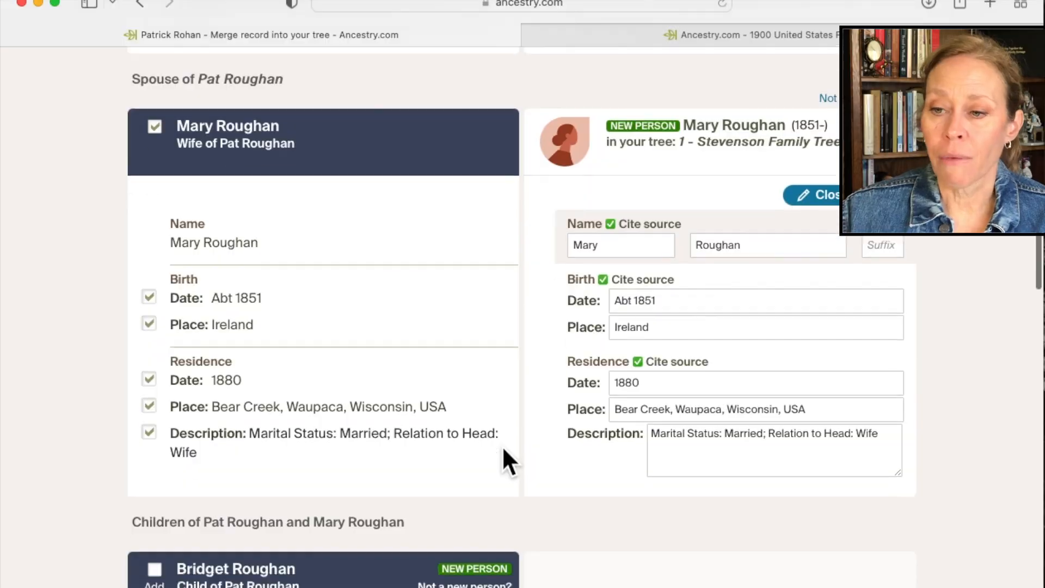
Check the tree's possible matches for the daughter born about 1876 and add her from the census as a new person.
scroll(501, 460, "down", 5)
scroll(503, 450, "down", 3)
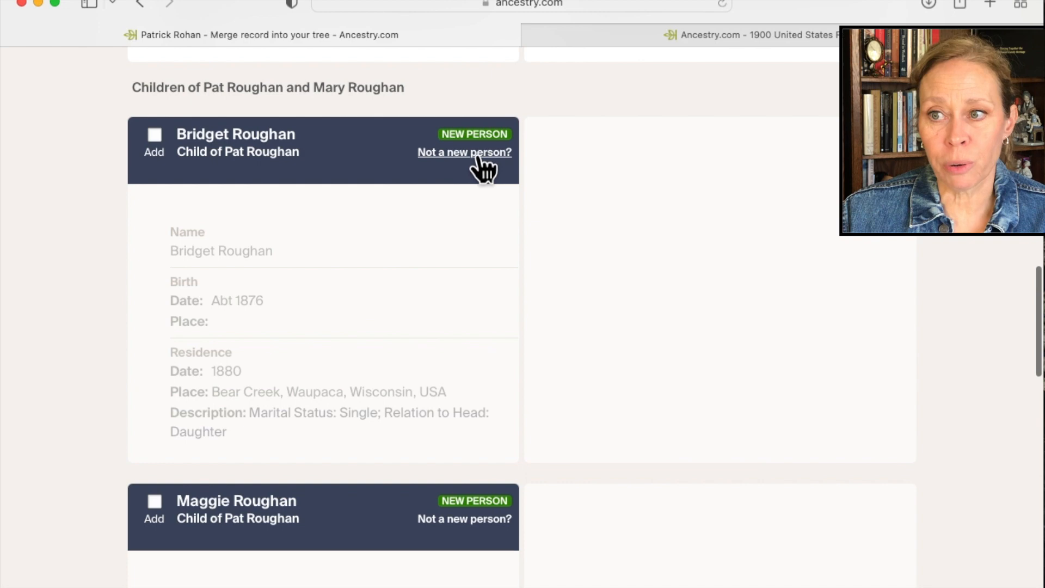
left_click(479, 155)
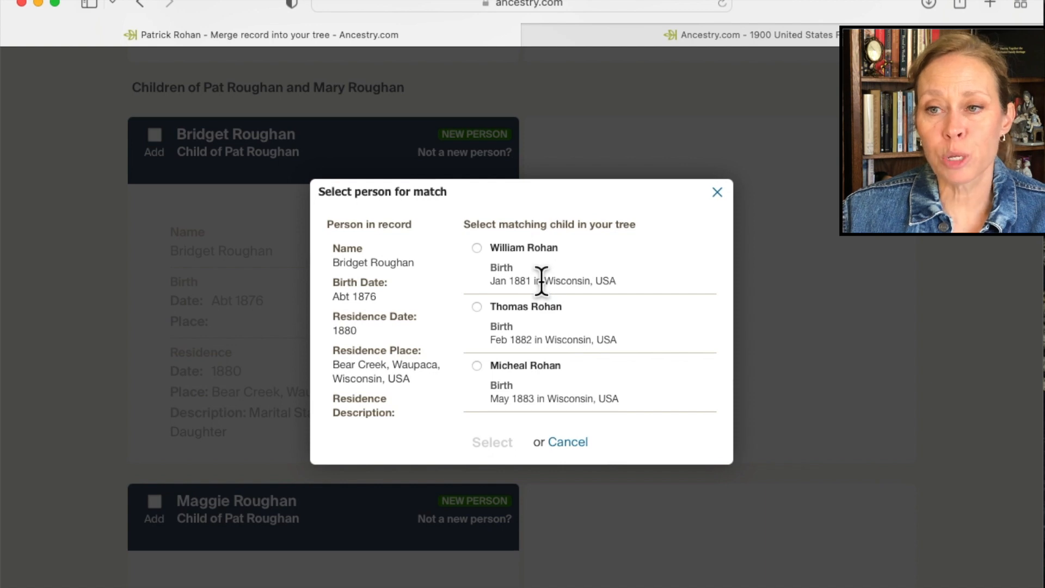
left_click(718, 193)
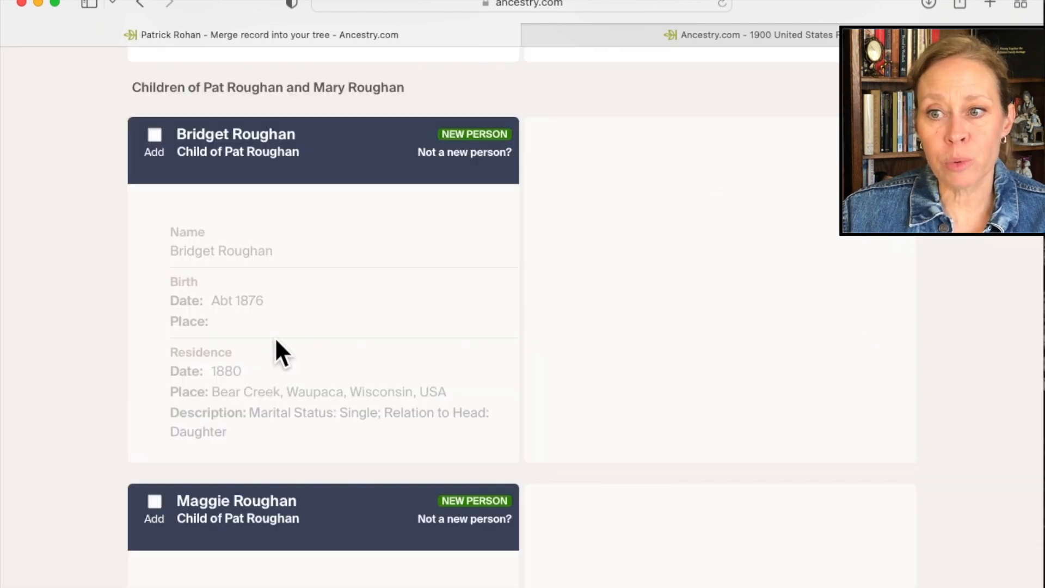
left_click(154, 136)
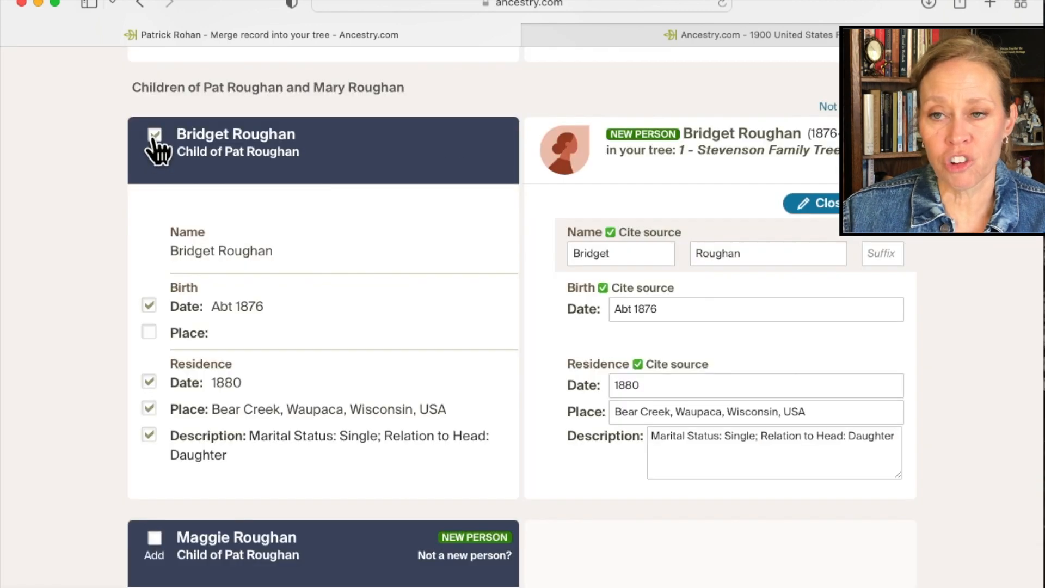
Add the daughters born about 1878 and about October 1879 from the 1880 census as new people.
scroll(354, 404, "down", 5)
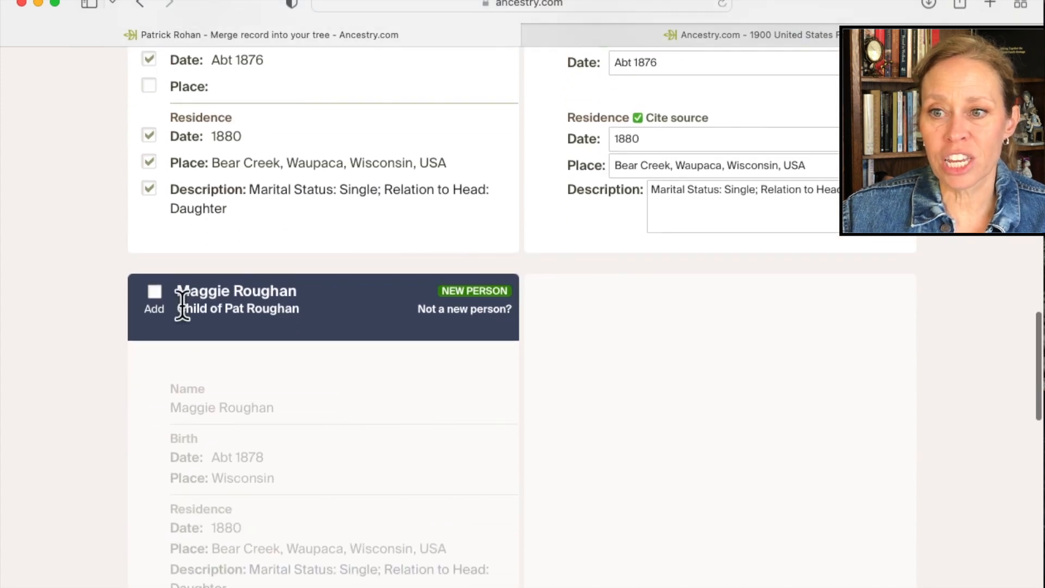
left_click(155, 297)
scroll(409, 414, "down", 10)
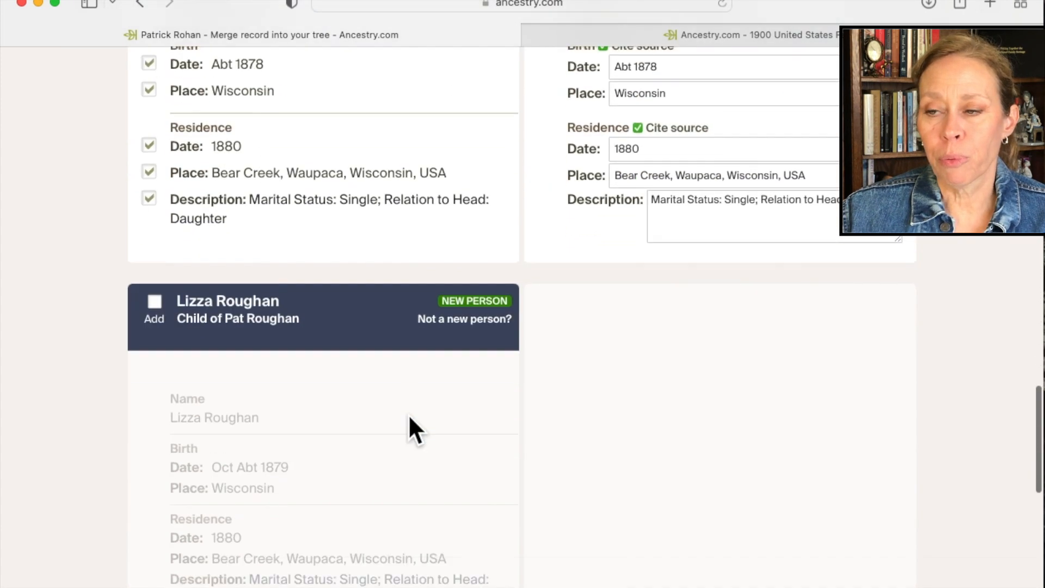
left_click(154, 205)
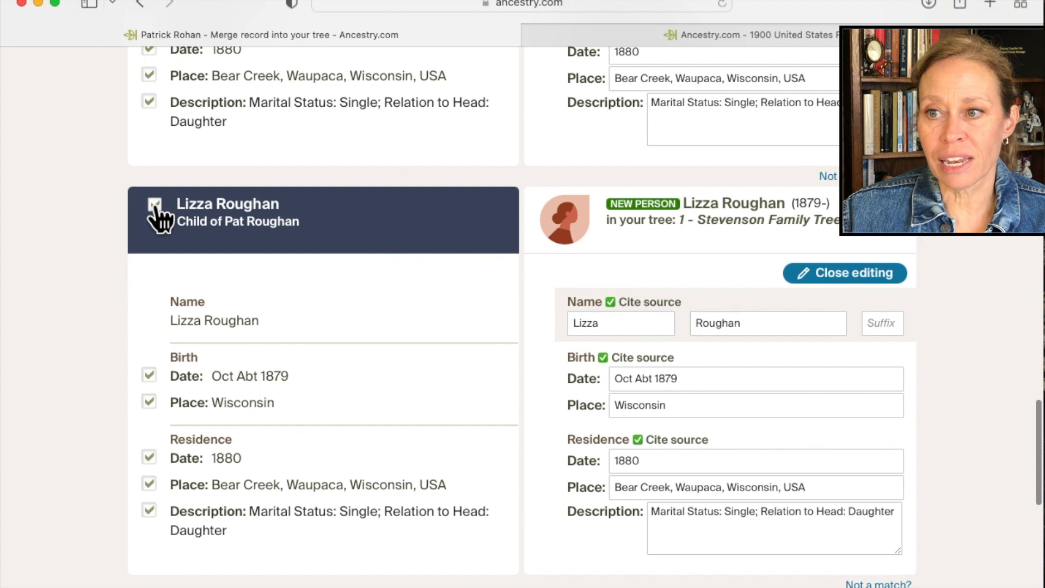
Create a new person for the daughter born about 1875 instead of the suggested 1886-born match, and save the 1880 census to the tree.
scroll(311, 353, "down", 6)
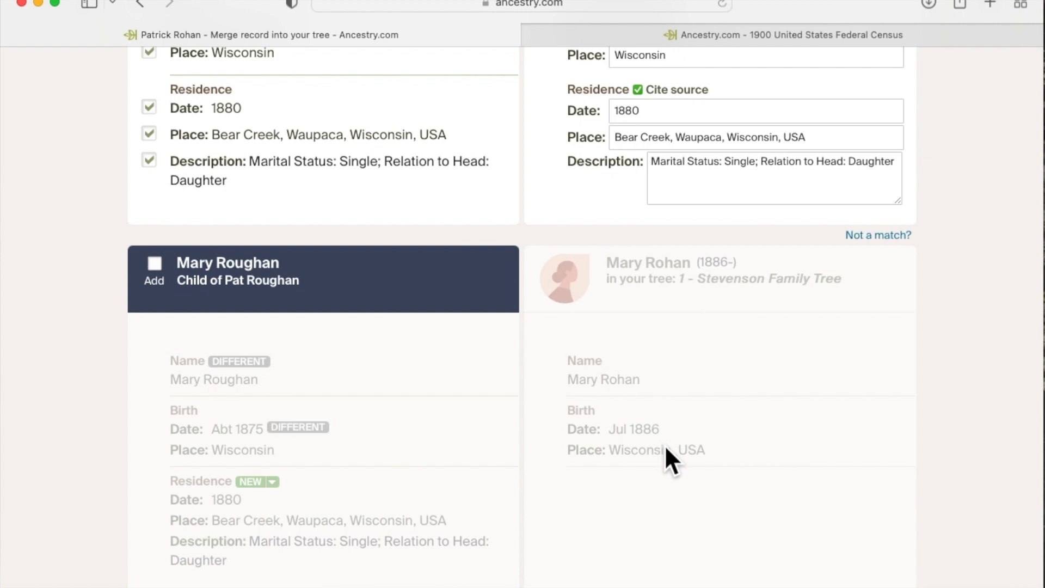
scroll(665, 441, "down", 2)
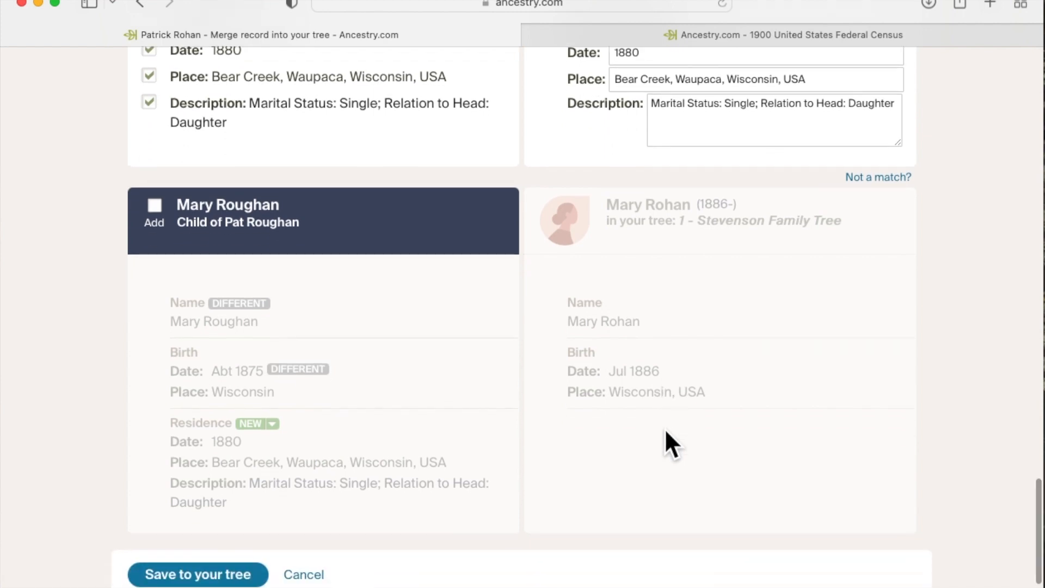
scroll(665, 429, "up", 2)
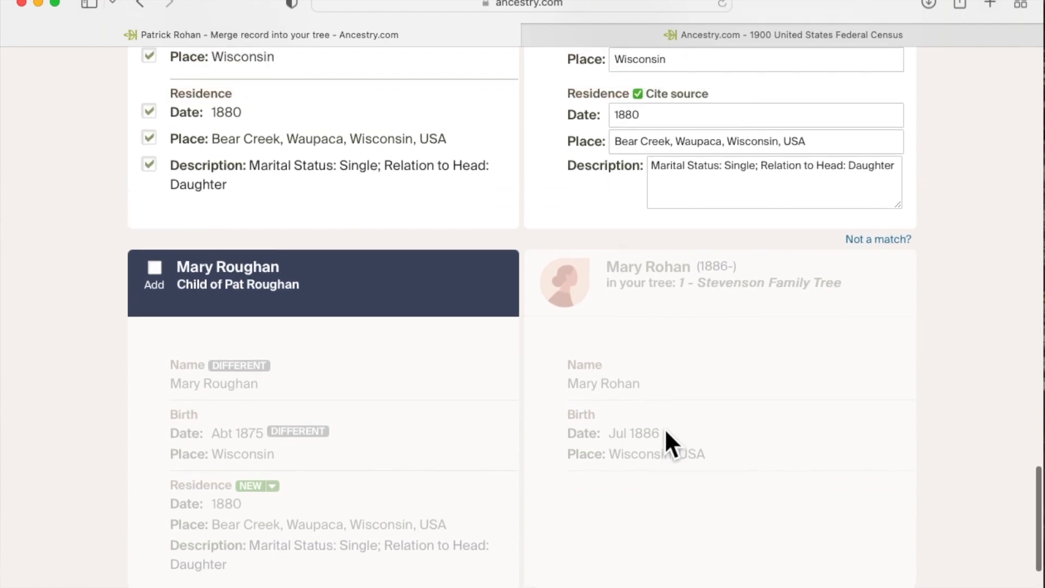
left_click(883, 240)
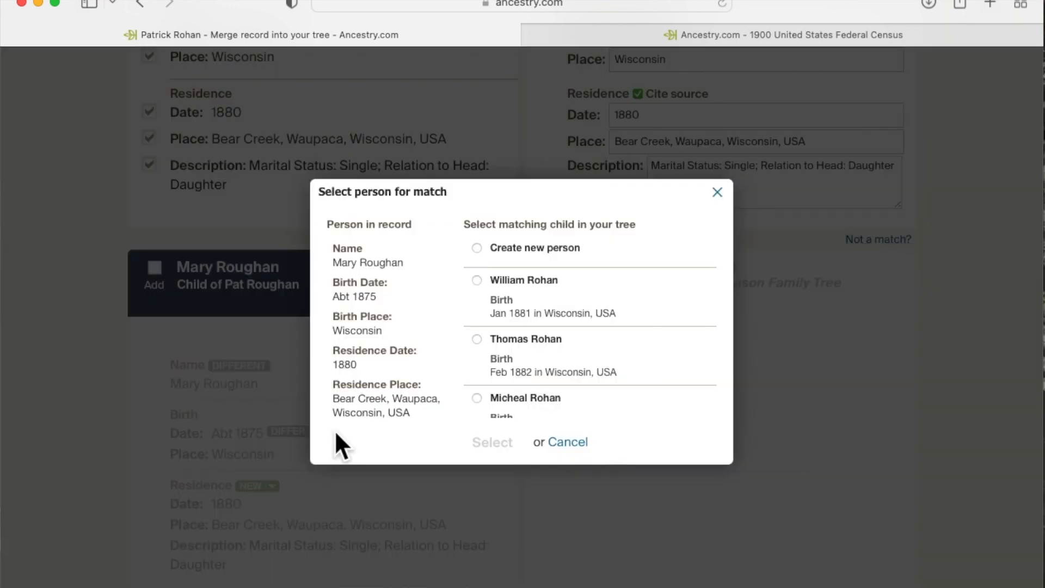
left_click(477, 248)
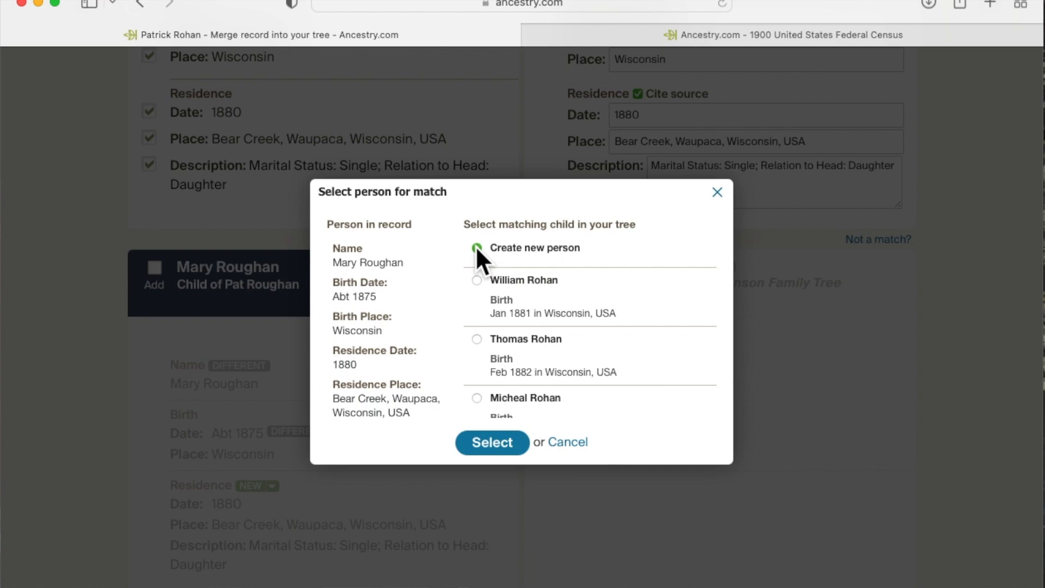
left_click(492, 442)
left_click(212, 474)
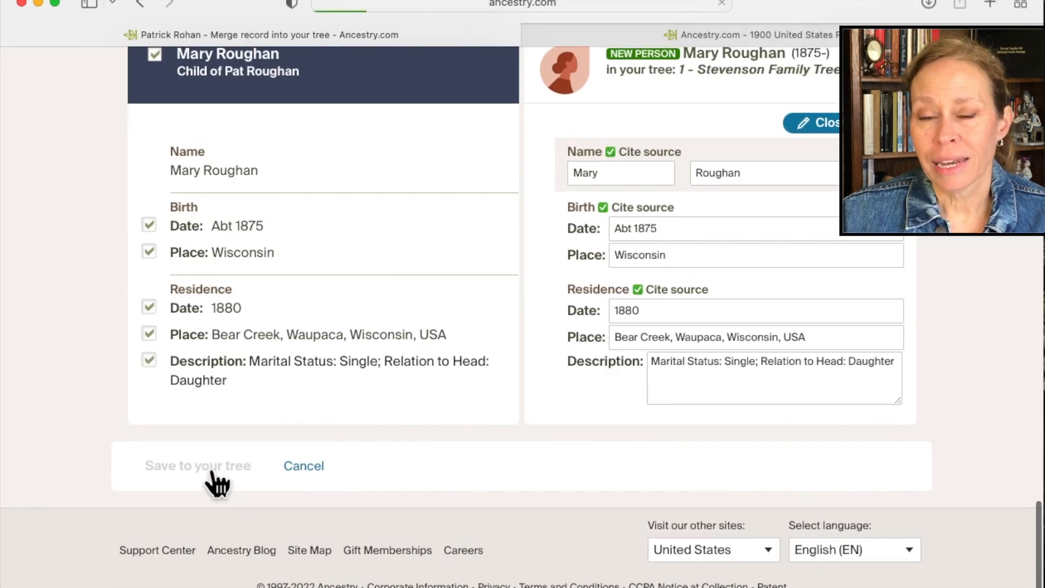
Review the relative's profile to examine both spouses and the children listed under each of them.
scroll(498, 473, "down", 3)
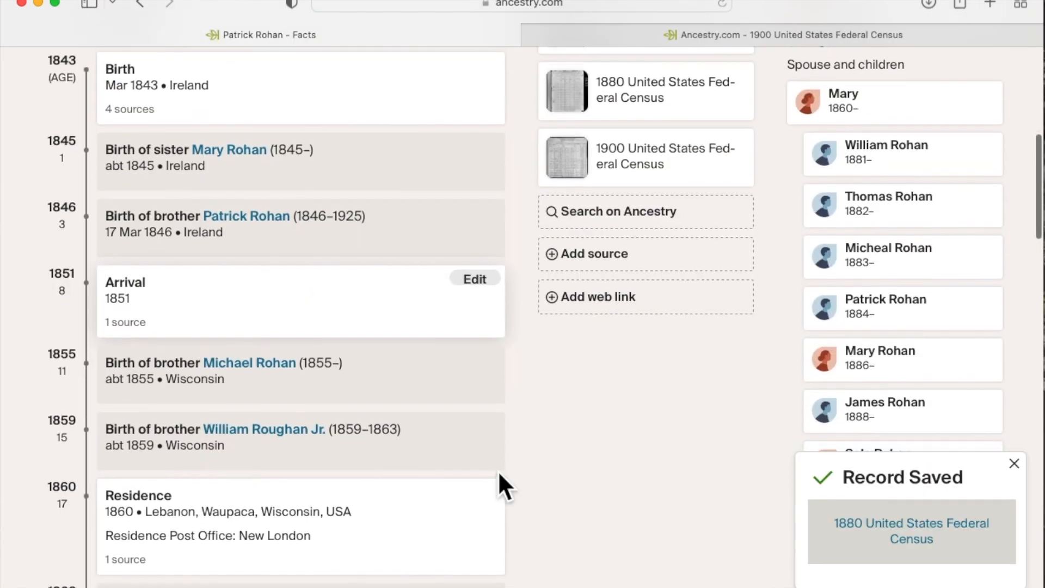
scroll(498, 472, "up", 2)
scroll(501, 474, "down", 1)
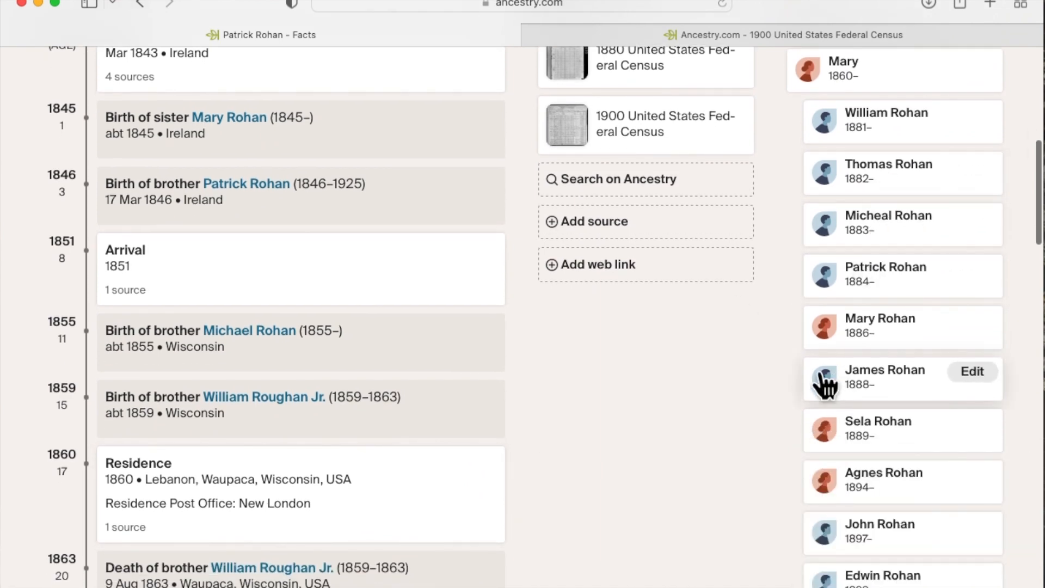
scroll(723, 489, "down", 8)
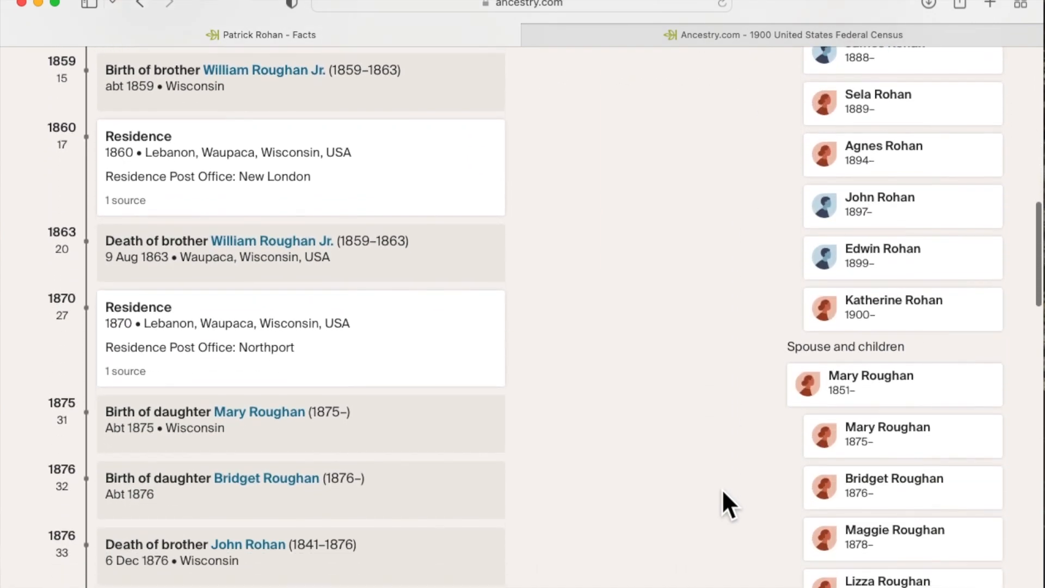